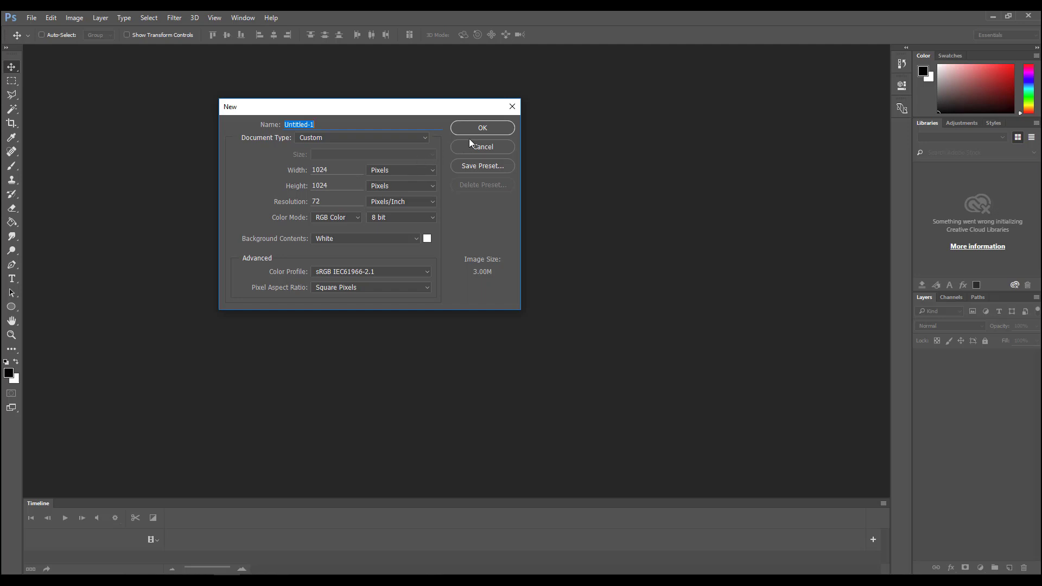
# - Create a 1024 × 1024 pixel RGB document with a white background and bring in the arm animation reference page
pyautogui.click(492, 131)
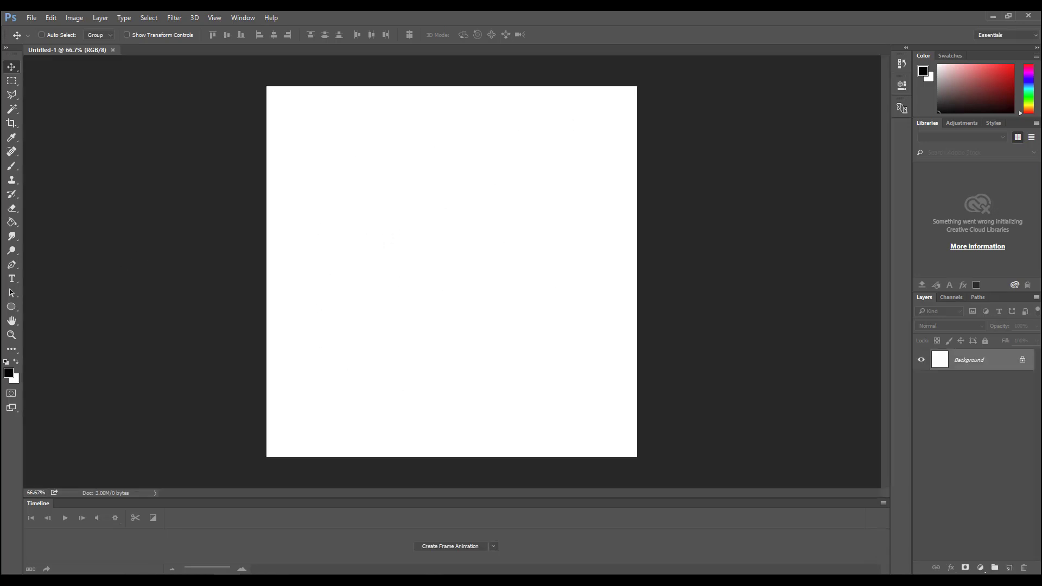
pyautogui.moveTo(425, 319)
pyautogui.mouseDown()
pyautogui.moveTo(475, 274)
pyautogui.moveTo(445, 265)
pyautogui.moveTo(465, 256)
pyautogui.moveTo(423, 342)
pyautogui.mouseUp()
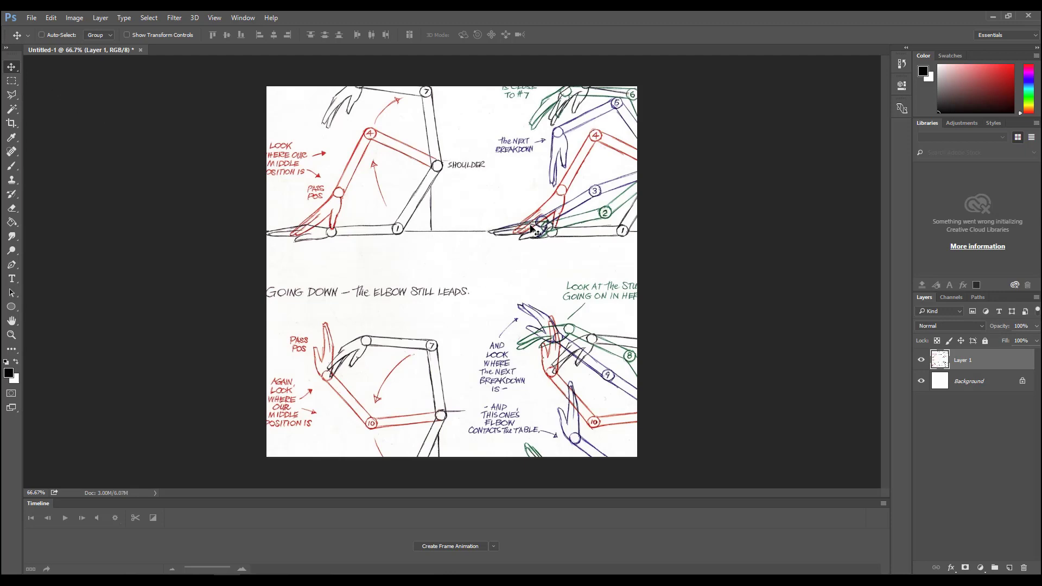
# - Reposition the reference page on the canvas so the whole lower arm diagram with poses 7 to 13 fits inside
pyautogui.moveTo(534, 222); pyautogui.dragTo(462, 276)
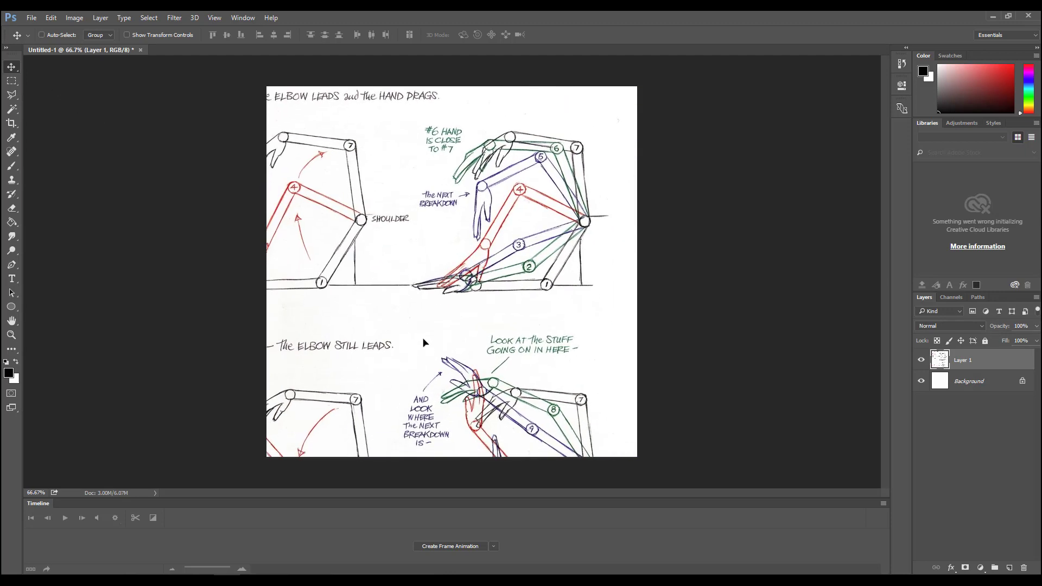
pyautogui.moveTo(424, 342); pyautogui.dragTo(449, 203)
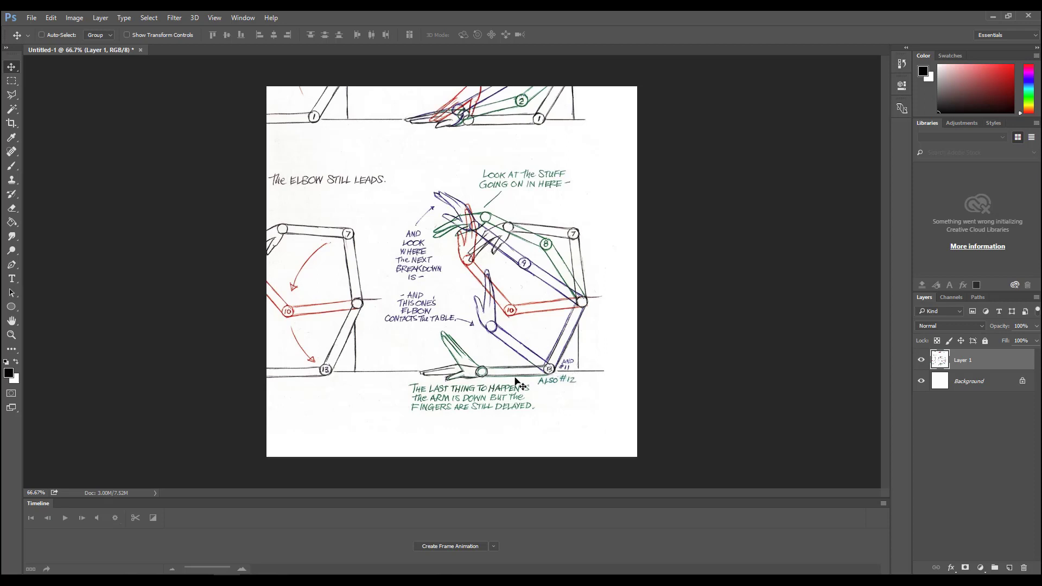
pyautogui.moveTo(488, 265); pyautogui.dragTo(410, 303)
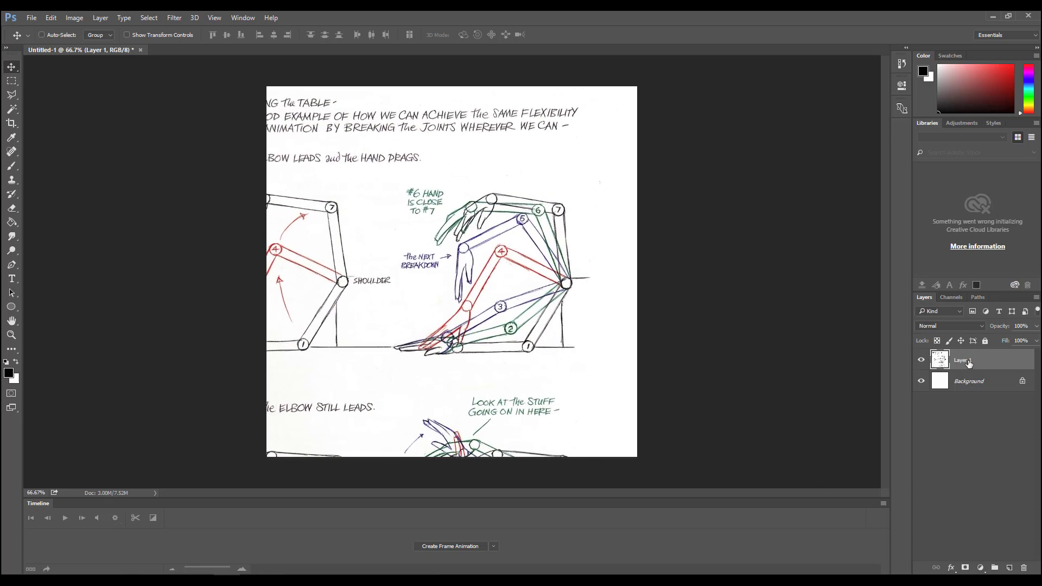
pyautogui.moveTo(441, 339)
pyautogui.mouseDown()
pyautogui.moveTo(413, 211)
pyautogui.moveTo(361, 247)
pyautogui.moveTo(364, 195)
pyautogui.moveTo(278, 143)
pyautogui.mouseUp()
# - Cut the lower arm diagram with its notes out of the reference page and paste it as a separate layer
pyautogui.press('m')
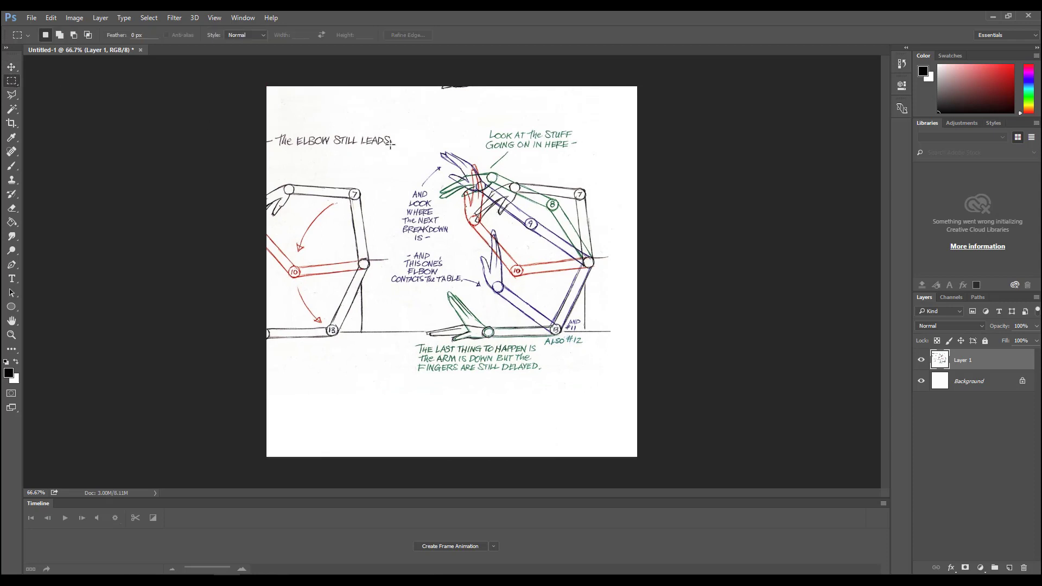
pyautogui.moveTo(377, 129); pyautogui.dragTo(619, 386)
pyautogui.hotkey('ctrl', 'x')
pyautogui.hotkey('ctrl', 'v')
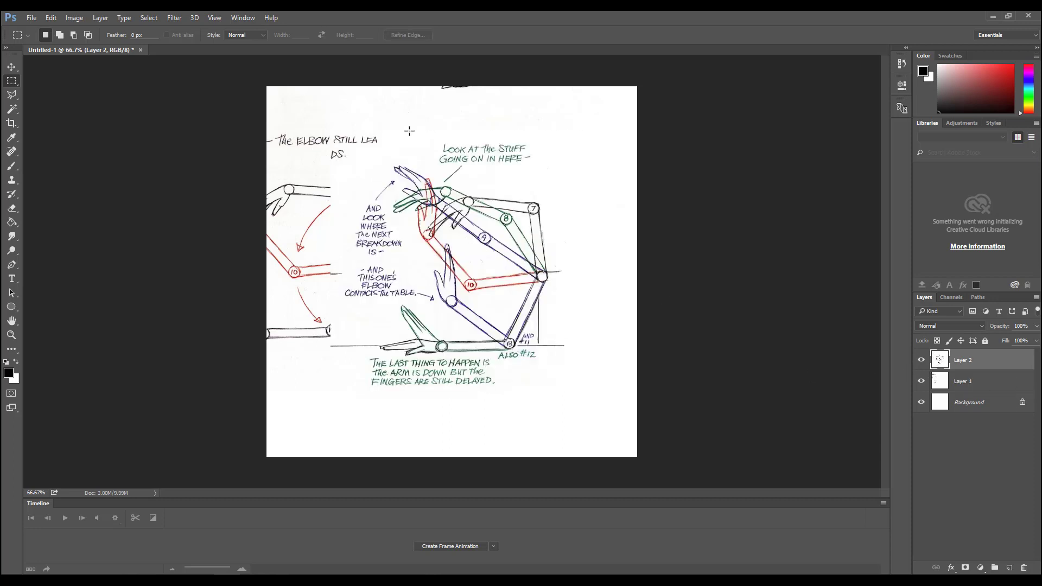
# - Reduce the opacity of Layer 2 to 51% with Layer 1 temporarily hidden, and show Layer 1 again
pyautogui.click(921, 381)
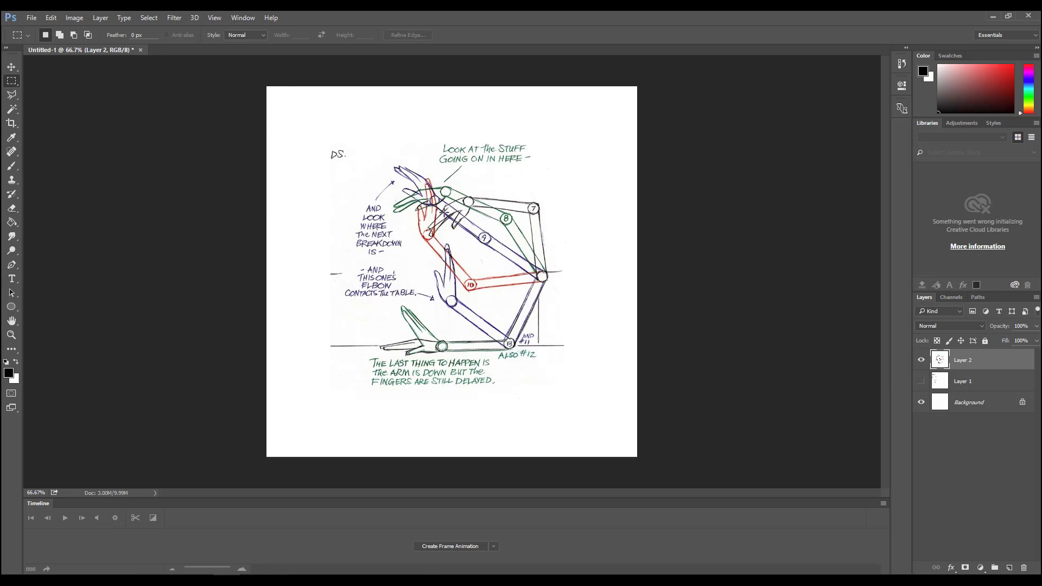
pyautogui.click(1037, 326)
pyautogui.moveTo(1014, 340); pyautogui.dragTo(1010, 340)
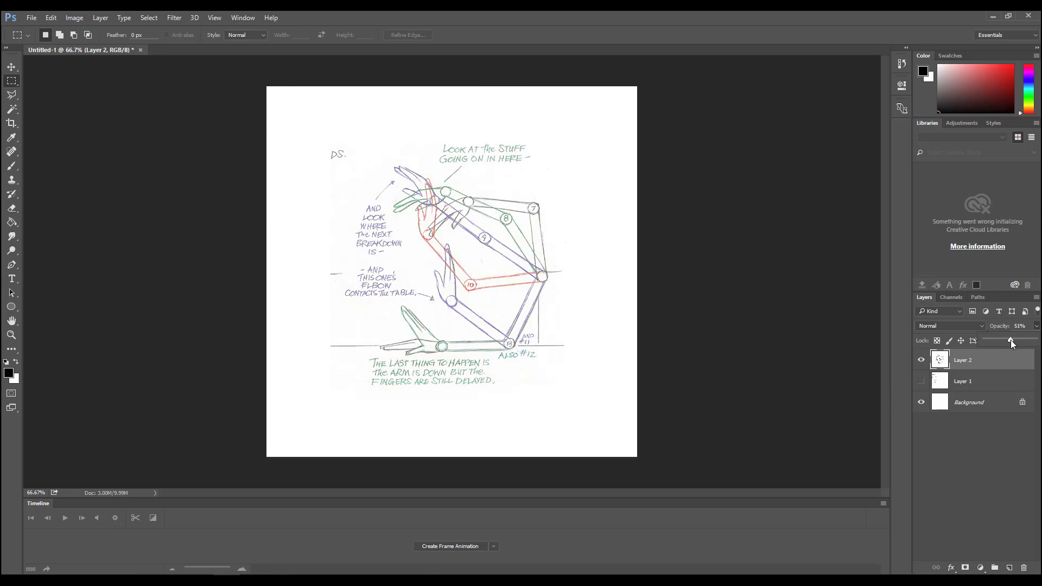
pyautogui.click(982, 454)
pyautogui.click(921, 381)
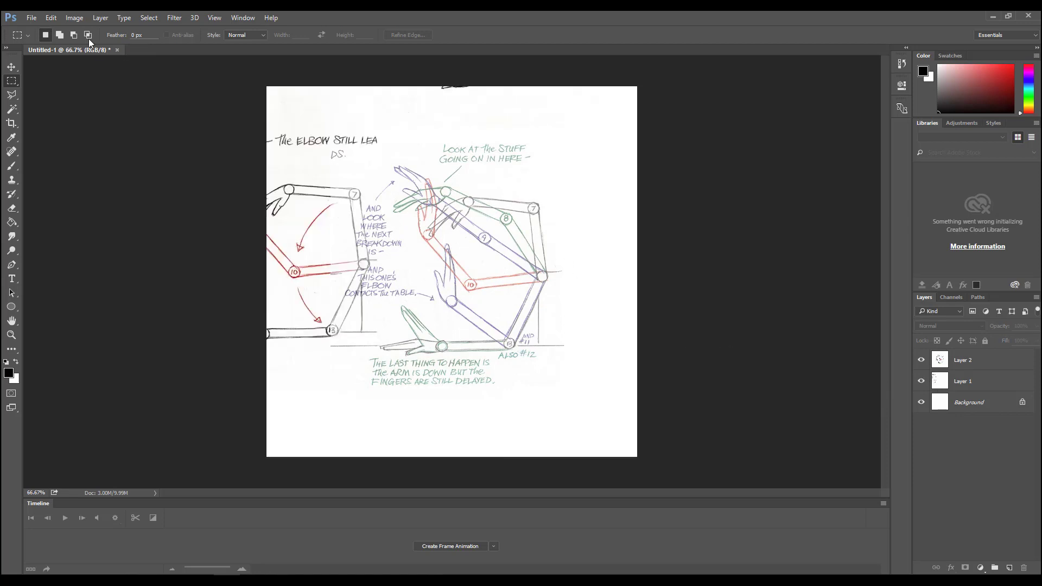
# - Move Layer 1 so its upper arm diagram with poses 1 to 7 lies beneath the diagram on Layer 2
pyautogui.click(12, 66)
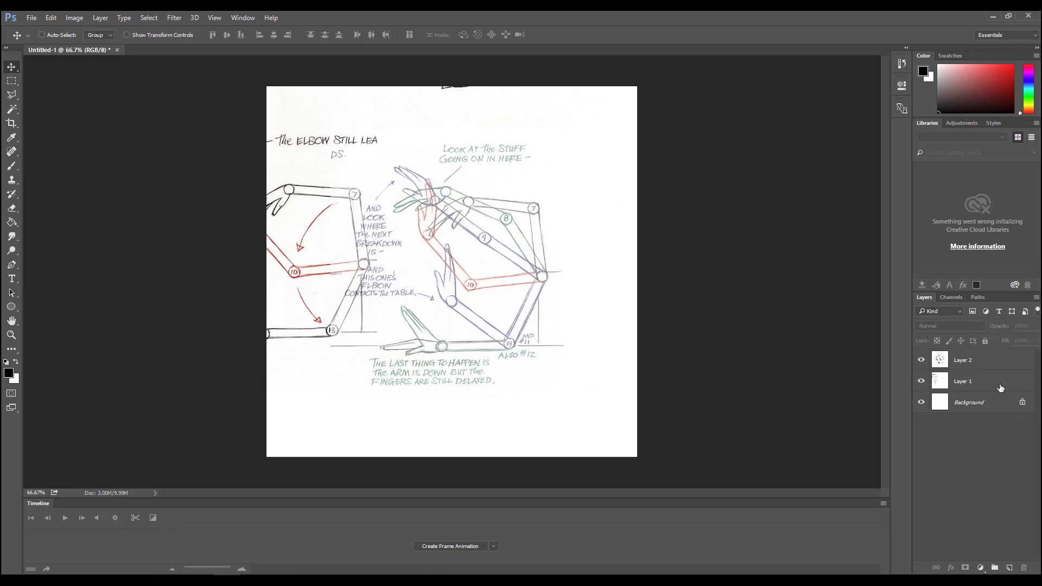
pyautogui.click(962, 384)
pyautogui.moveTo(377, 214)
pyautogui.mouseDown()
pyautogui.moveTo(388, 278)
pyautogui.moveTo(361, 401)
pyautogui.mouseUp()
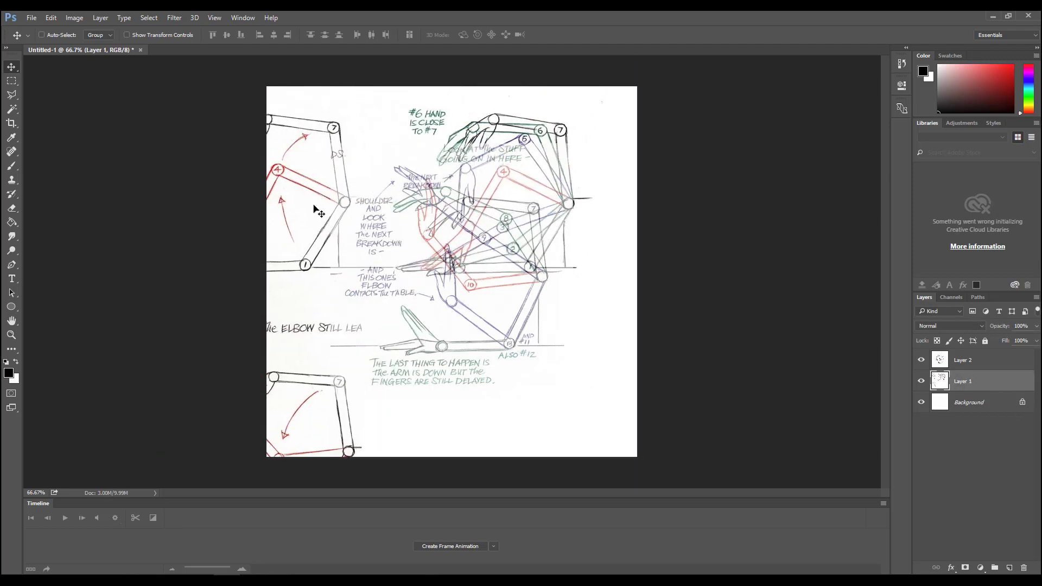
pyautogui.moveTo(319, 211)
pyautogui.mouseDown()
pyautogui.moveTo(304, 329)
pyautogui.moveTo(301, 288)
pyautogui.mouseUp()
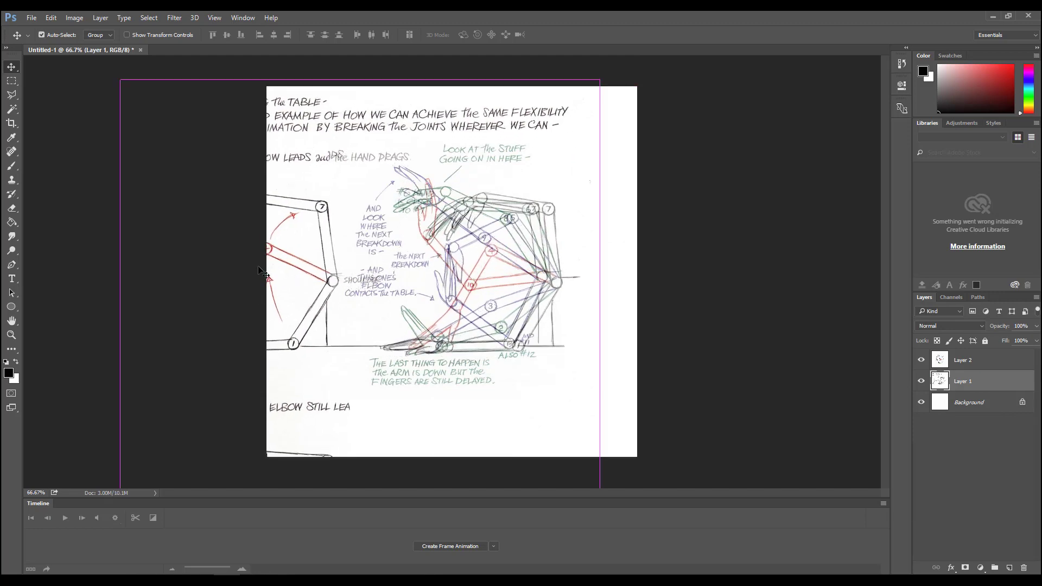
# - Enlarge Layer 1 slightly and shift it to roughly match the arm diagram on Layer 2
pyautogui.hotkey('ctrl', 't')
pyautogui.moveTo(121, 80); pyautogui.dragTo(68, 18)
pyautogui.moveTo(354, 227)
pyautogui.mouseDown()
pyautogui.moveTo(351, 242)
pyautogui.moveTo(373, 266)
pyautogui.moveTo(356, 270)
pyautogui.moveTo(364, 284)
pyautogui.mouseUp()
pyautogui.press('Return')
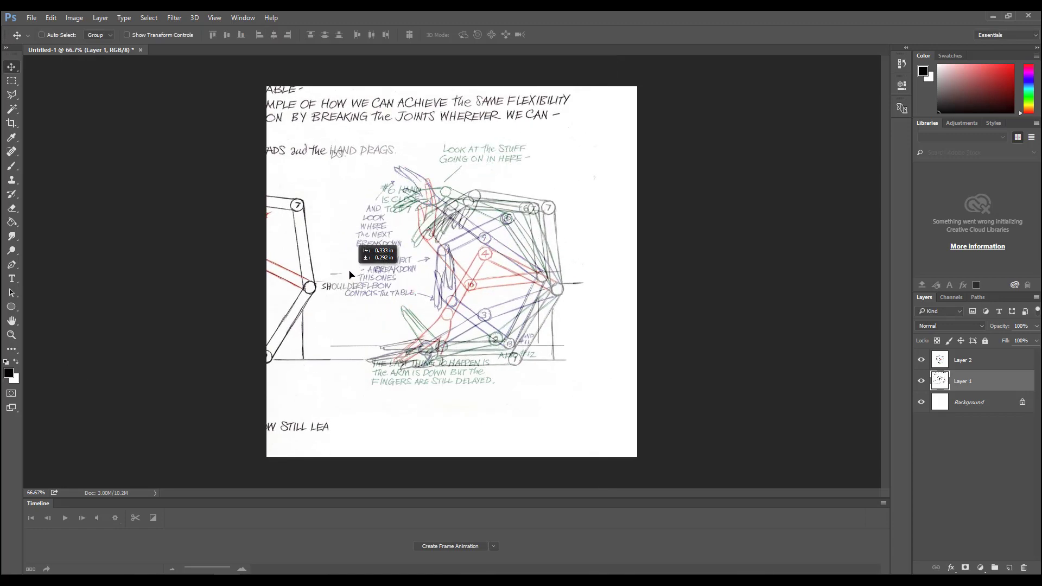
# - Hide Layer 2, then enlarge Layer 1 a bit more and reposition its arm diagram on the canvas
pyautogui.click(920, 359)
pyautogui.moveTo(421, 245)
pyautogui.mouseDown()
pyautogui.moveTo(450, 248)
pyautogui.moveTo(425, 243)
pyautogui.moveTo(436, 260)
pyautogui.mouseUp()
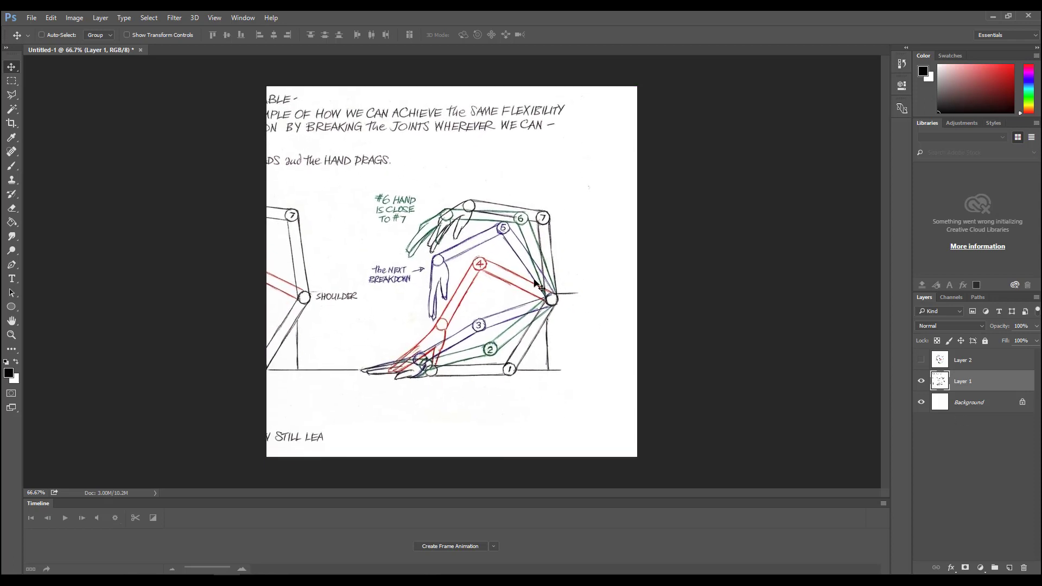
pyautogui.hotkey('ctrl', 't')
pyautogui.moveTo(599, 76)
pyautogui.mouseDown()
pyautogui.moveTo(660, 72)
pyautogui.moveTo(631, 42)
pyautogui.mouseUp()
pyautogui.moveTo(459, 228)
pyautogui.mouseDown()
pyautogui.moveTo(438, 262)
pyautogui.moveTo(431, 246)
pyautogui.mouseUp()
pyautogui.press('Return')
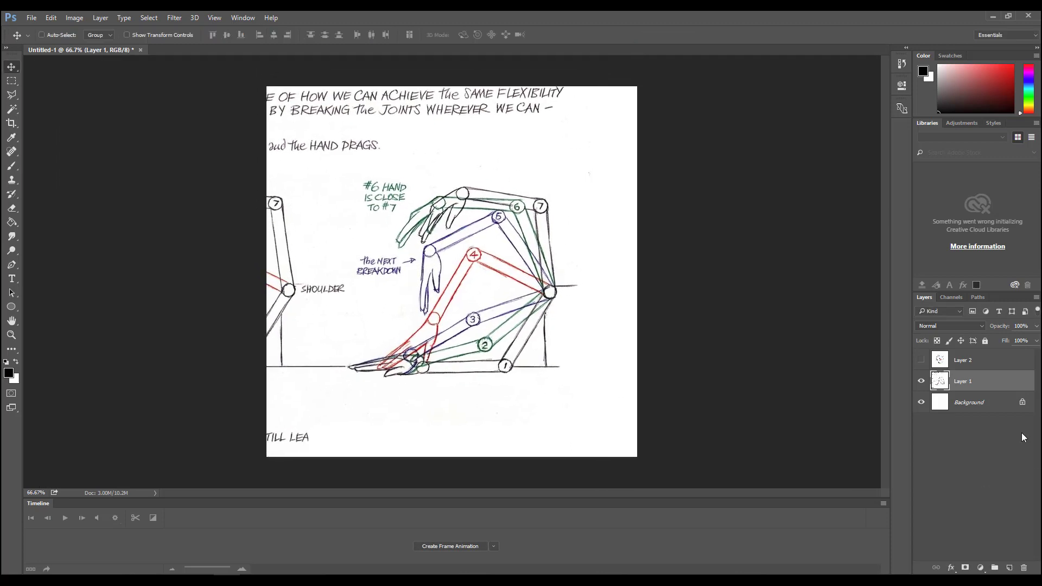
# - Show Layer 2 and move it so its shoulder joint lines up with the one on Layer 1
pyautogui.click(985, 362)
pyautogui.click(920, 361)
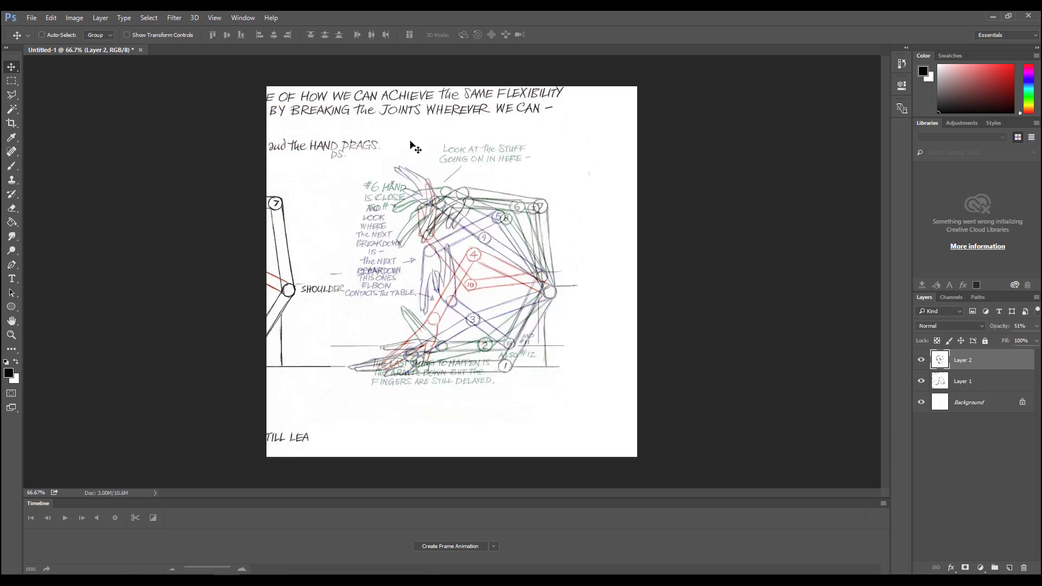
pyautogui.moveTo(481, 301); pyautogui.dragTo(467, 300)
# - Stretch Layer 2 to about 120% width and 113.5% height and shift it to match the arm on Layer 1
pyautogui.hotkey('ctrl', 't')
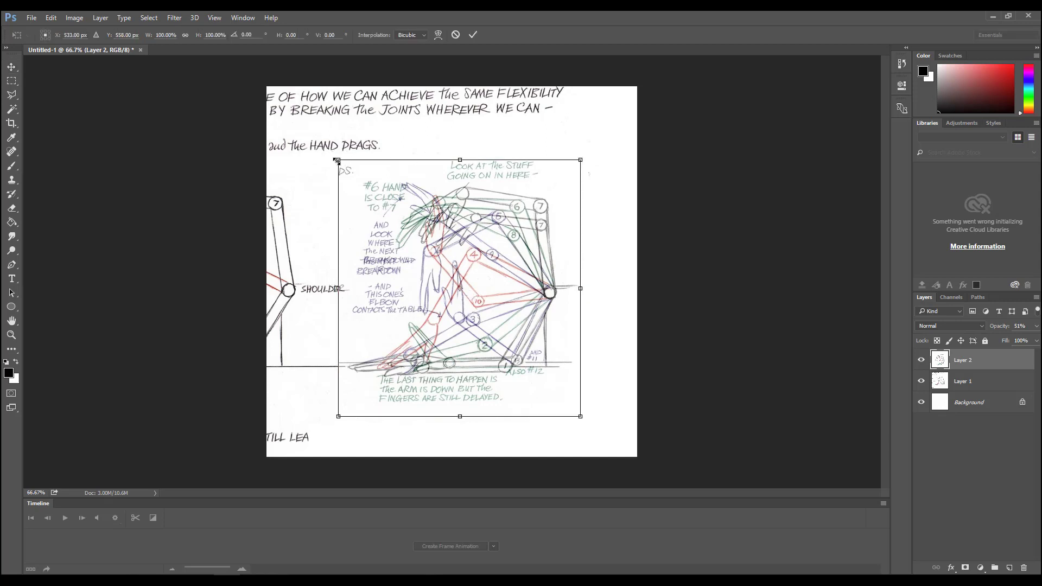
pyautogui.moveTo(335, 160); pyautogui.dragTo(335, 132)
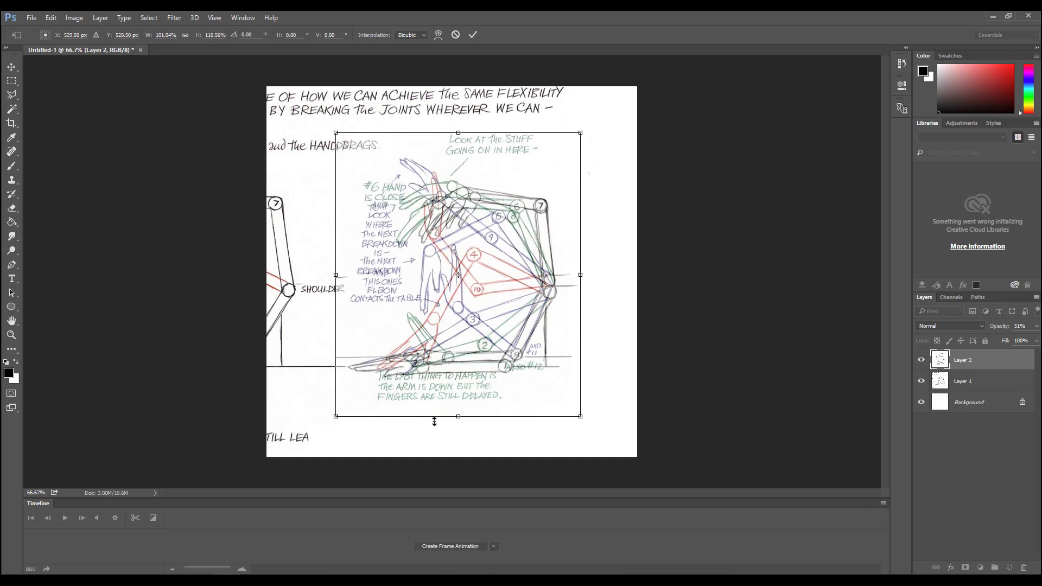
pyautogui.moveTo(458, 417)
pyautogui.mouseDown()
pyautogui.moveTo(456, 408)
pyautogui.moveTo(456, 430)
pyautogui.moveTo(446, 431)
pyautogui.mouseUp()
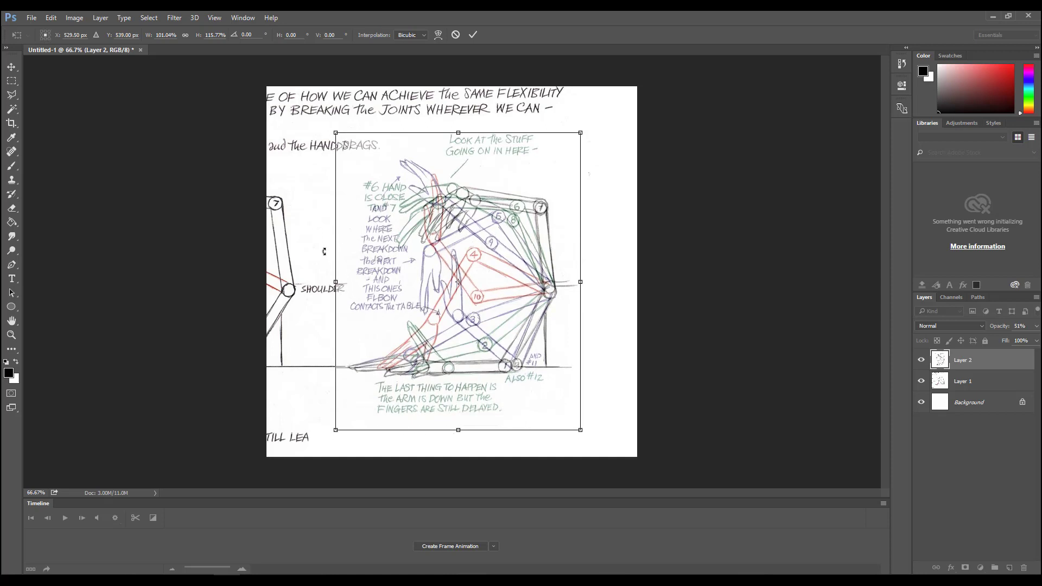
pyautogui.moveTo(337, 282); pyautogui.dragTo(289, 282)
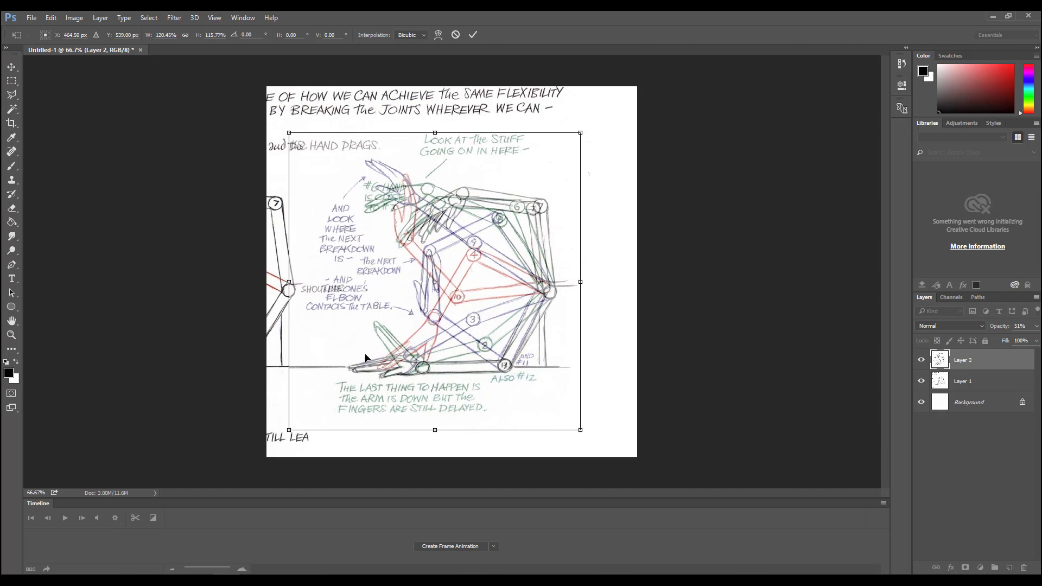
pyautogui.moveTo(534, 309); pyautogui.dragTo(510, 314)
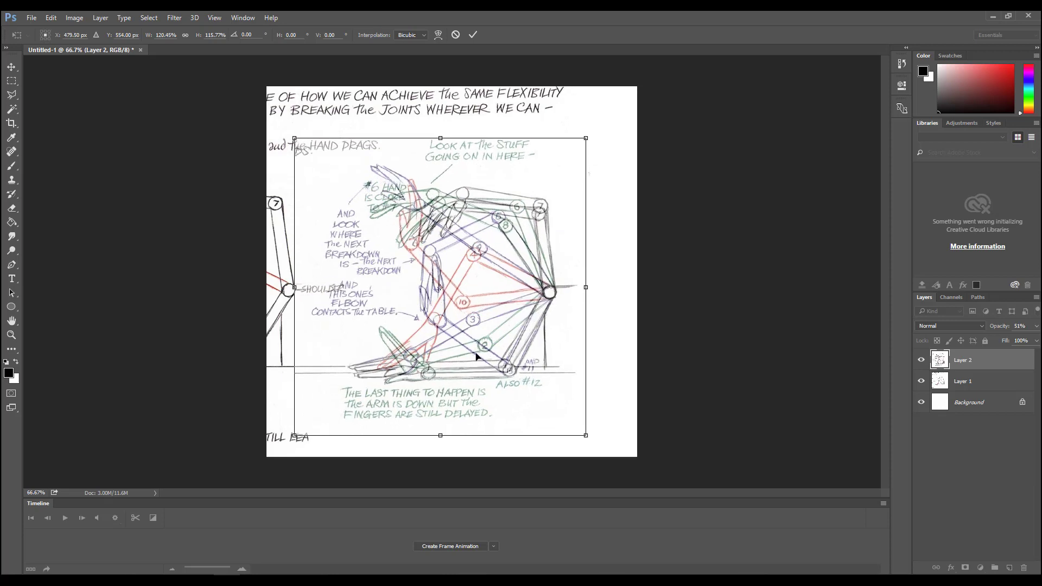
pyautogui.moveTo(437, 436); pyautogui.dragTo(440, 433)
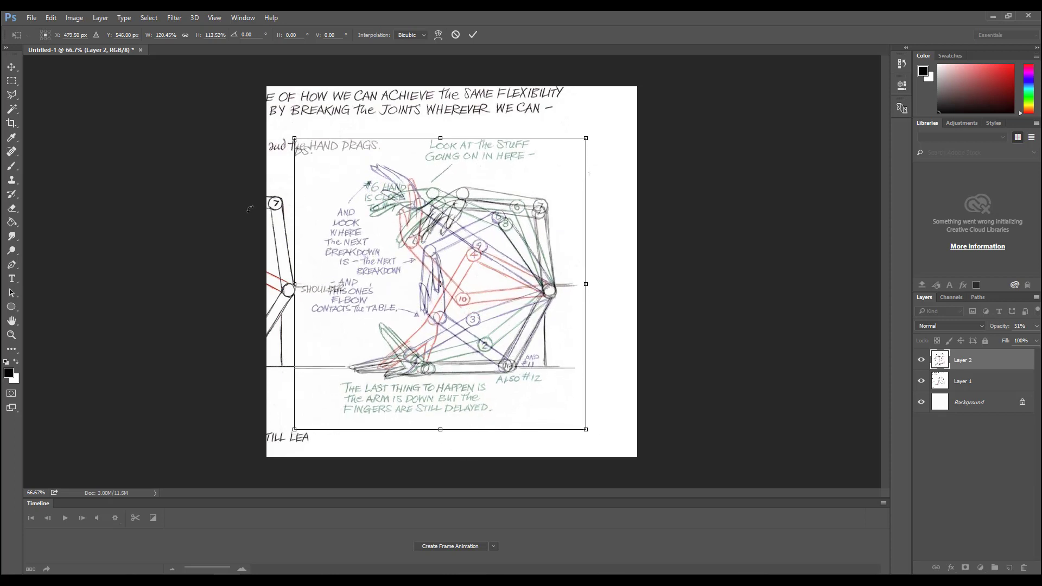
pyautogui.moveTo(294, 284); pyautogui.dragTo(296, 284)
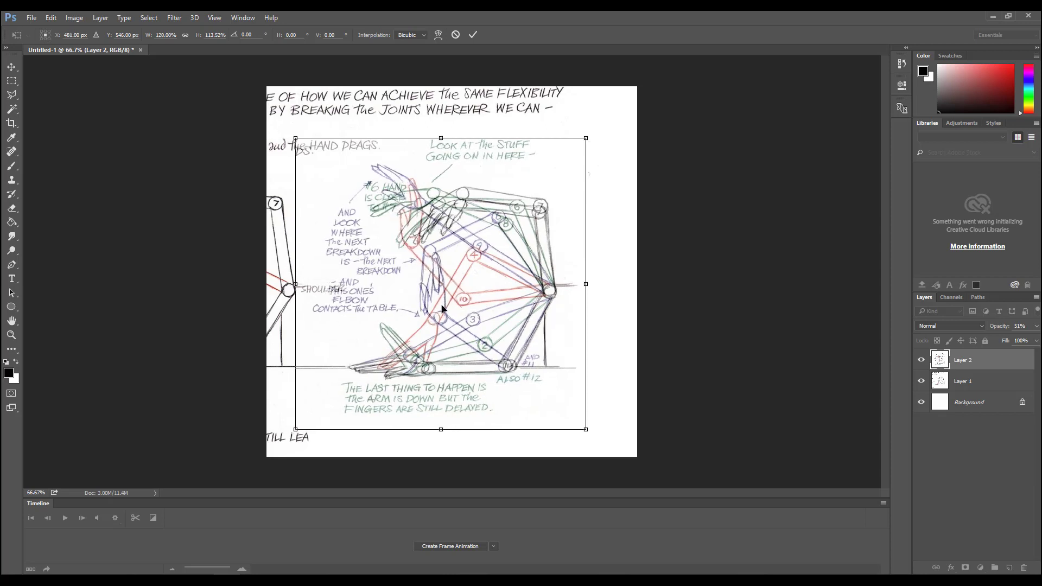
# - Place Layer 2's transform reference point on the shoulder joint and fine-tune its scale to about 123.3% width and 117.5% height
pyautogui.moveTo(444, 286); pyautogui.dragTo(550, 292)
pyautogui.moveTo(442, 140); pyautogui.dragTo(445, 134)
pyautogui.moveTo(440, 430); pyautogui.dragTo(441, 433)
pyautogui.moveTo(451, 325); pyautogui.dragTo(452, 332)
pyautogui.moveTo(441, 135)
pyautogui.mouseDown()
pyautogui.moveTo(441, 115)
pyautogui.moveTo(442, 130)
pyautogui.mouseUp()
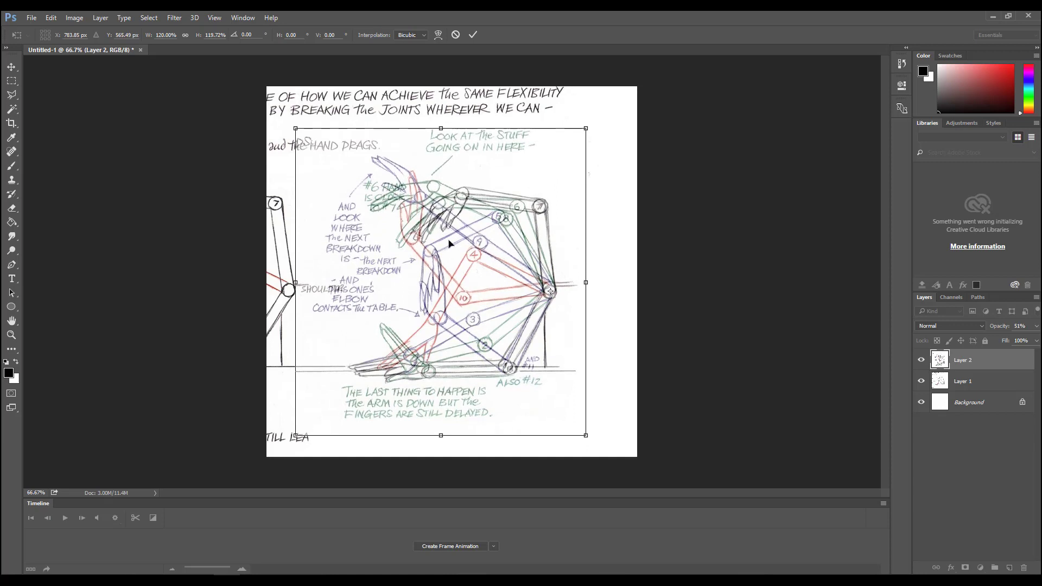
pyautogui.moveTo(451, 278); pyautogui.dragTo(450, 279)
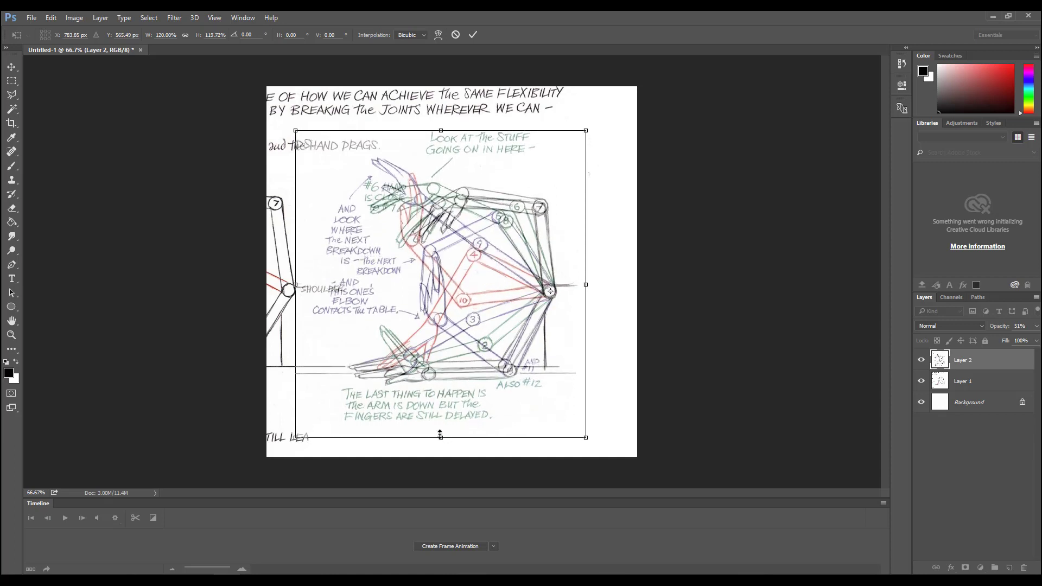
pyautogui.moveTo(440, 436); pyautogui.dragTo(440, 432)
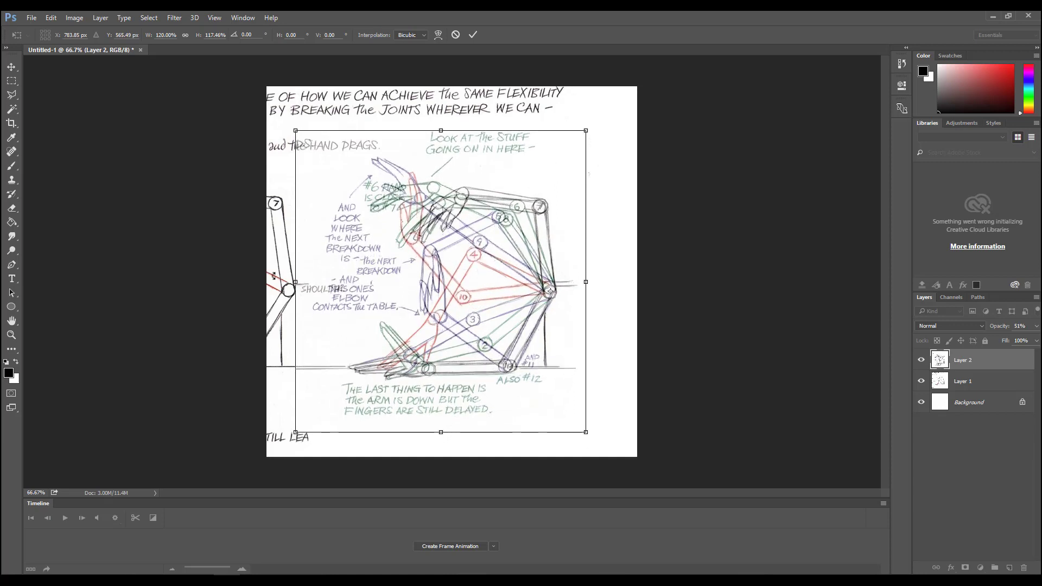
pyautogui.moveTo(291, 282); pyautogui.dragTo(283, 283)
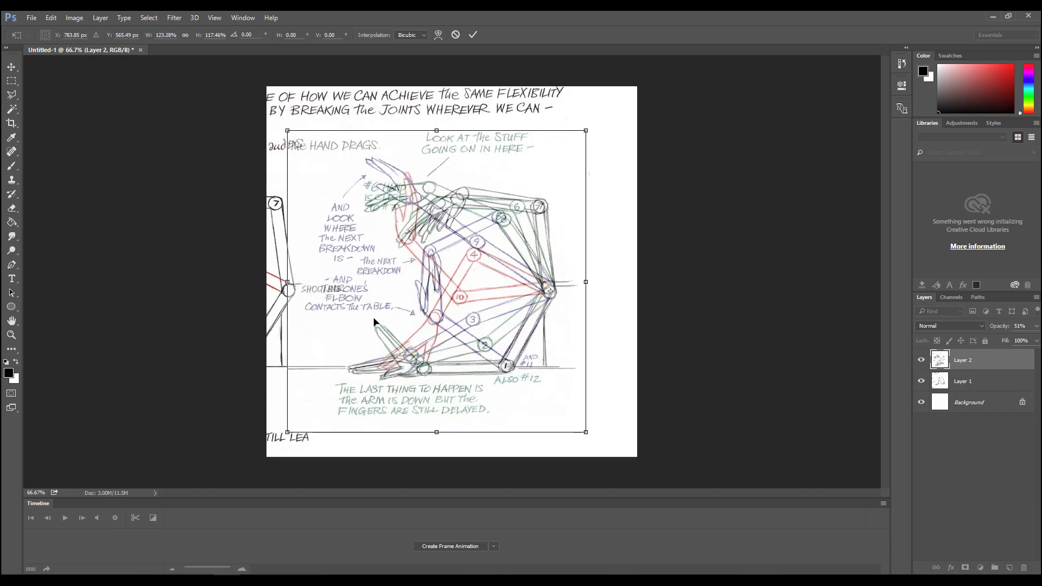
pyautogui.press('Return')
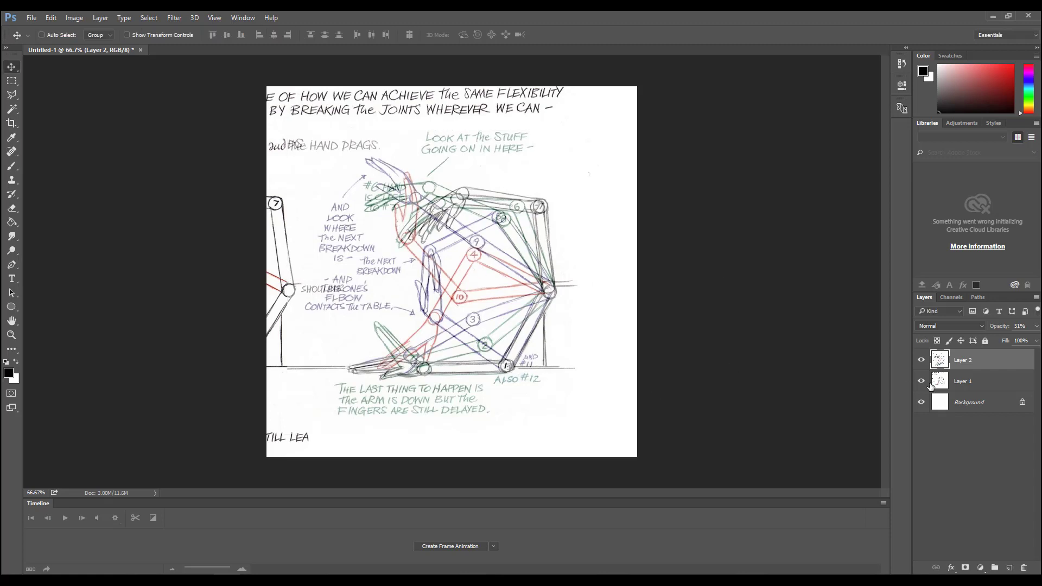
# - Compare the two aligned diagrams by toggling Layer 2's visibility, and restore its opacity to 100%
pyautogui.click(921, 360)
pyautogui.click(921, 360)
pyautogui.click(920, 361)
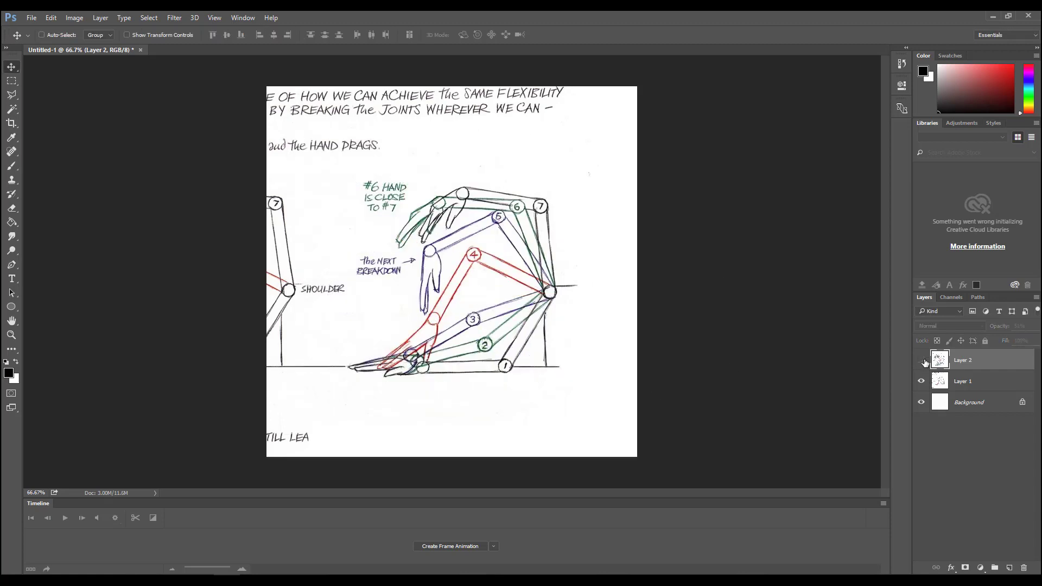
pyautogui.click(921, 360)
pyautogui.click(1037, 326)
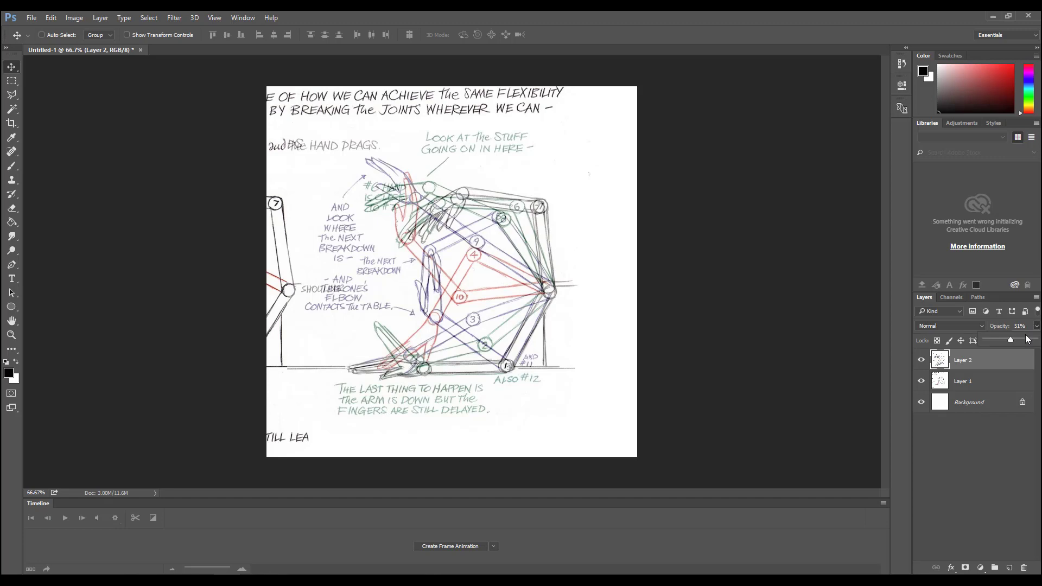
pyautogui.moveTo(1026, 344); pyautogui.dragTo(1036, 340)
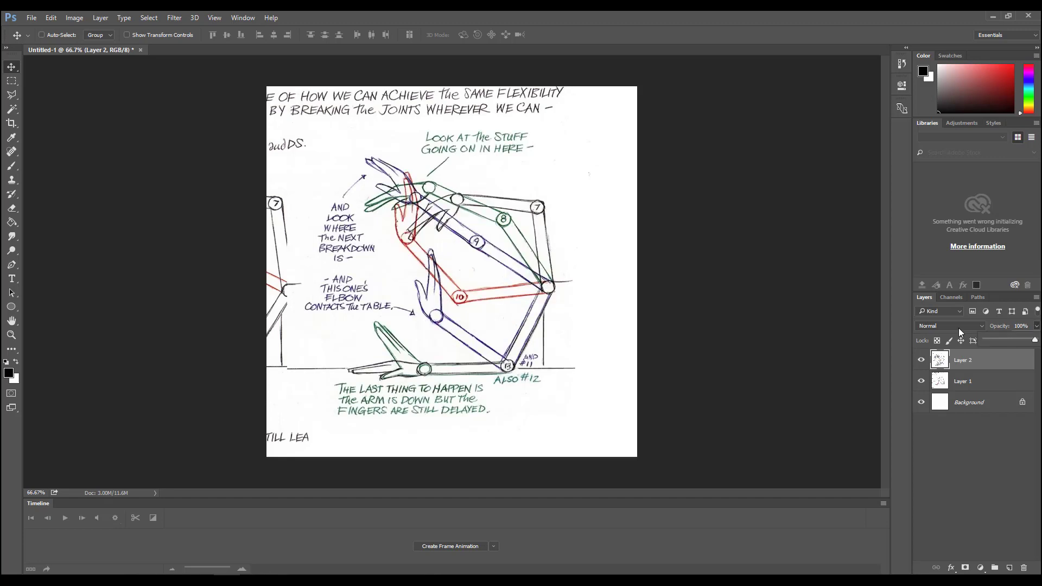
# - Recheck the alignment by toggling Layer 2, leaving it hidden with Layer 1 selected
pyautogui.click(921, 360)
pyautogui.click(921, 361)
pyautogui.click(921, 360)
pyautogui.click(959, 426)
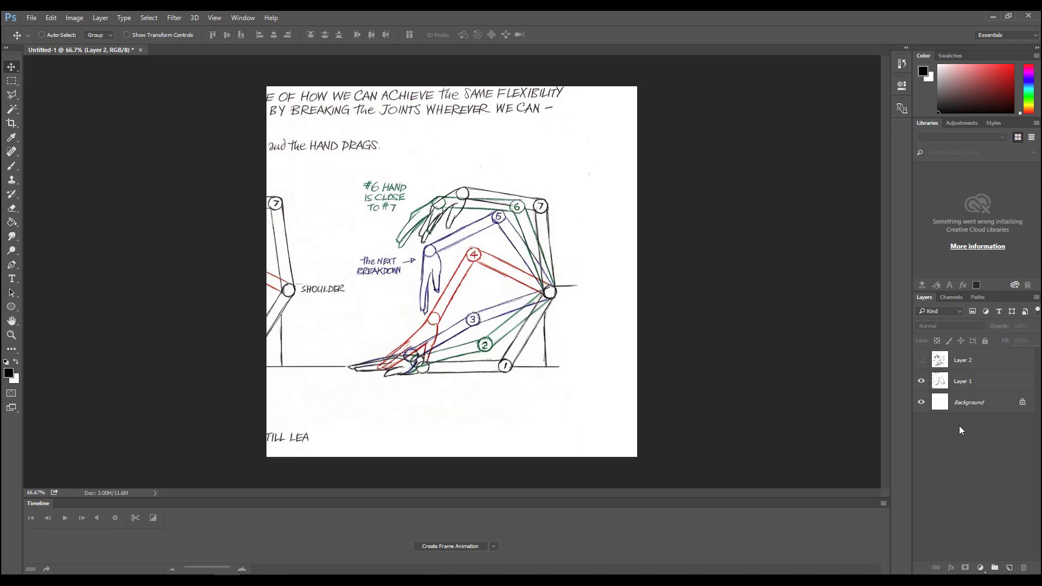
pyautogui.click(921, 361)
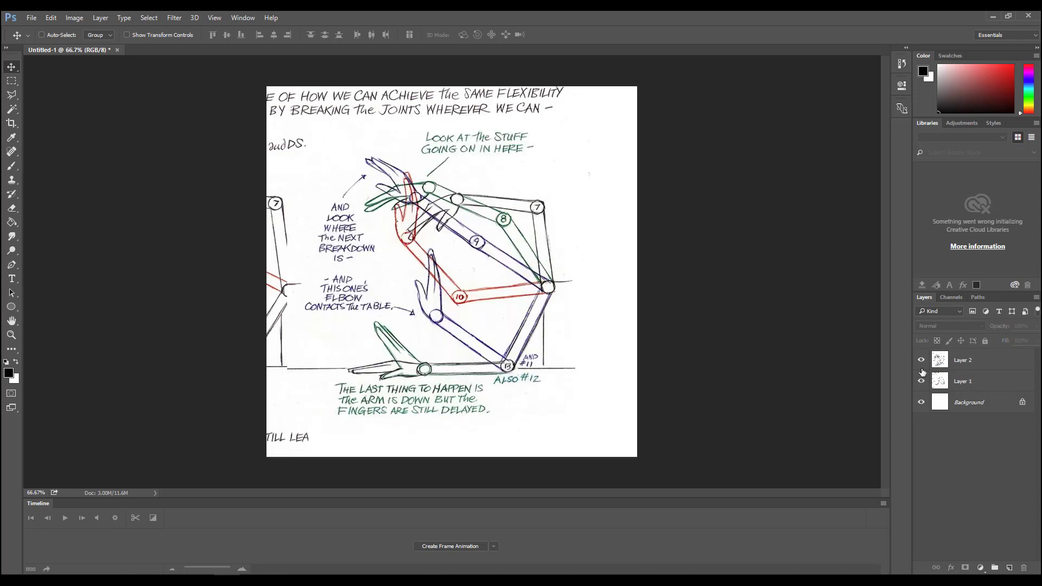
pyautogui.click(975, 384)
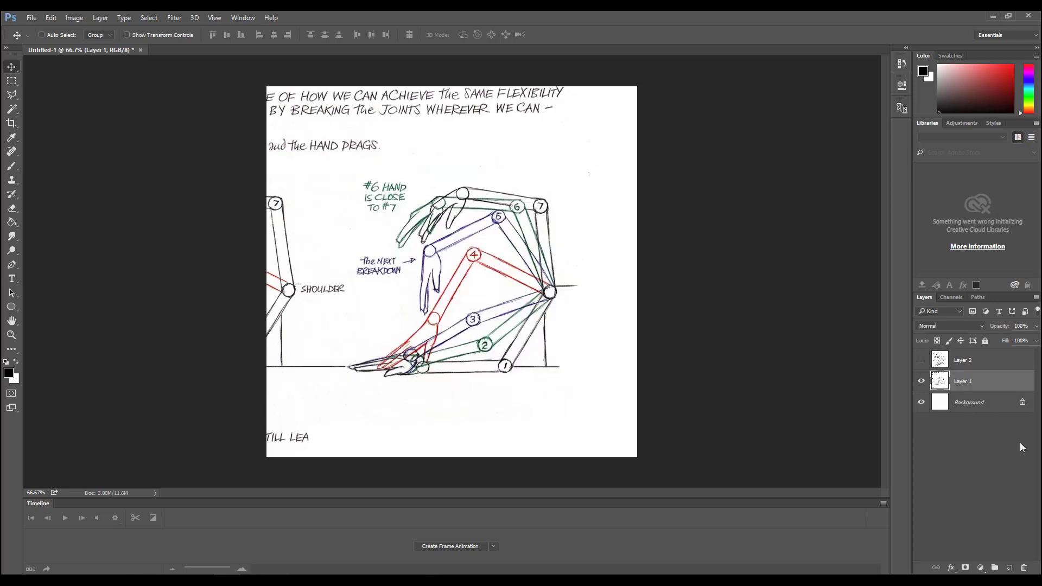
# - Draw a horizontal black line shape with no stroke, about 208 px long, extending left from the shoulder joint
pyautogui.click(1007, 466)
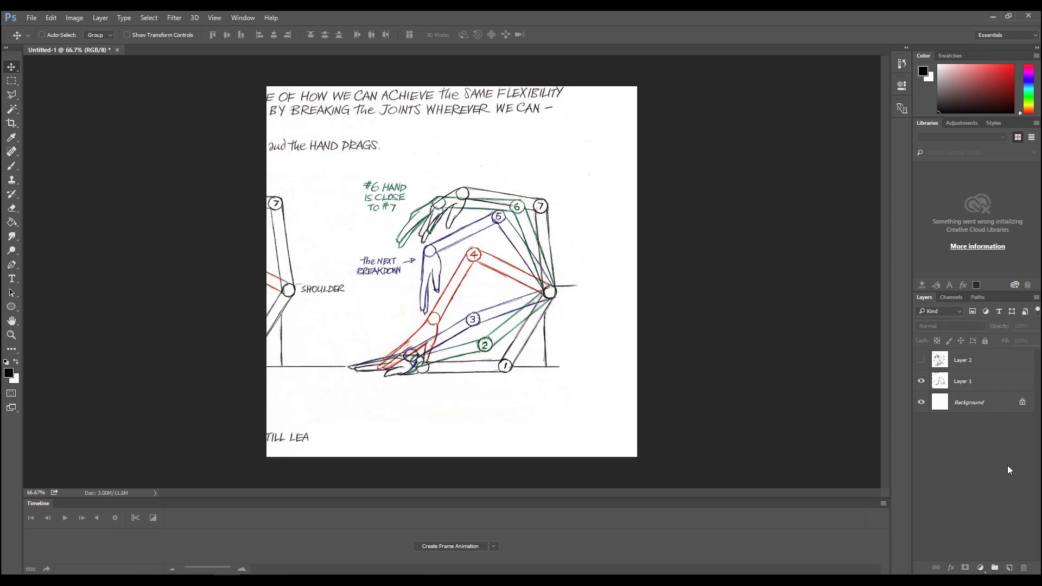
pyautogui.click(11, 307)
pyautogui.rightClick(16, 313)
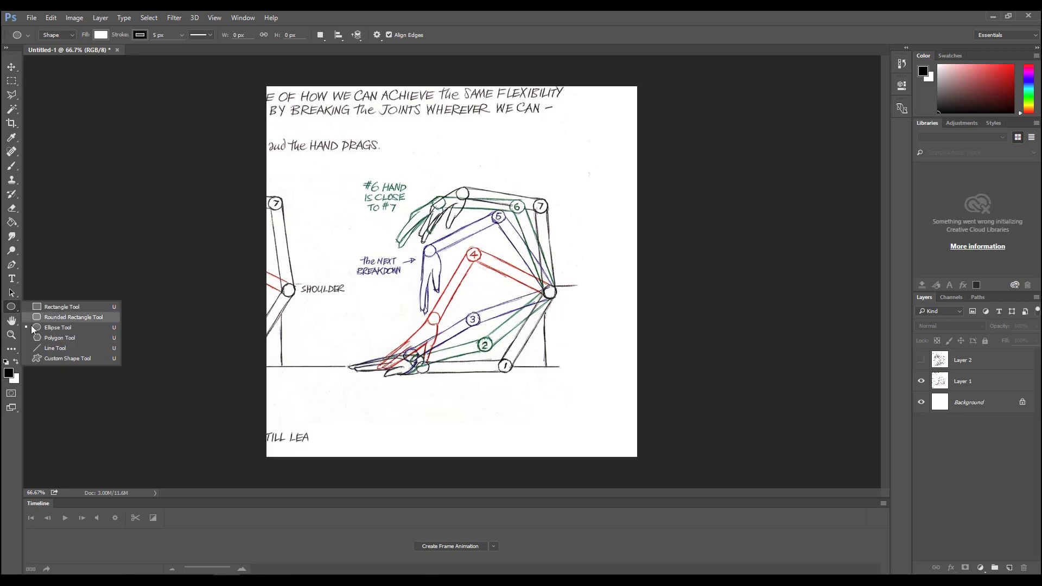
pyautogui.click(42, 350)
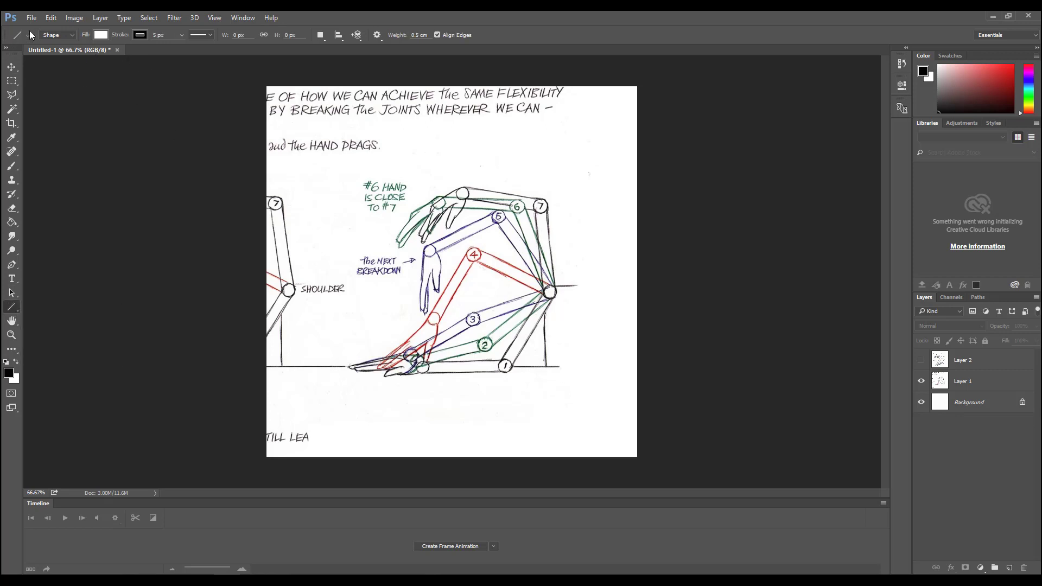
pyautogui.click(139, 35)
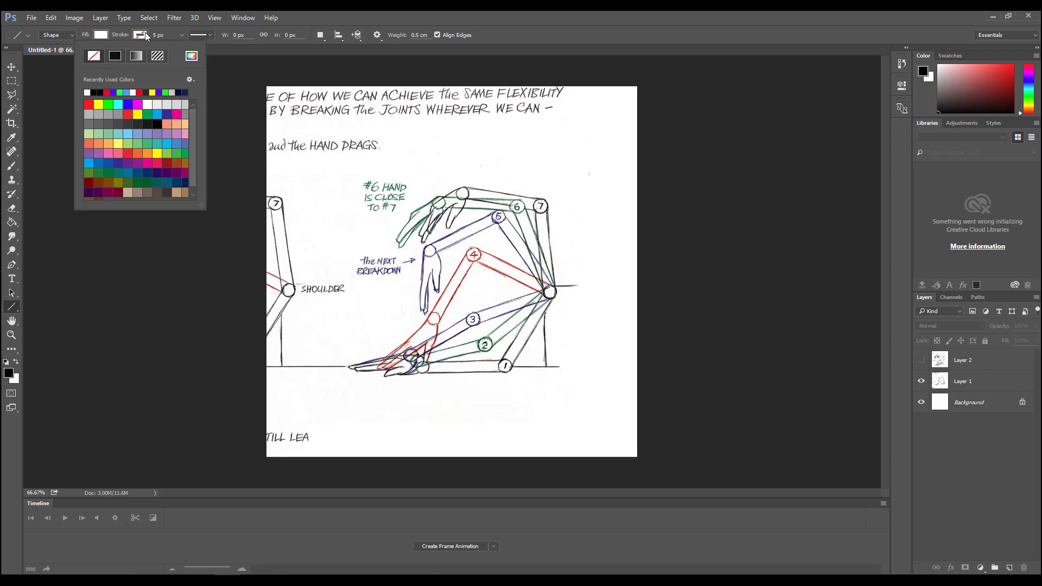
pyautogui.click(101, 34)
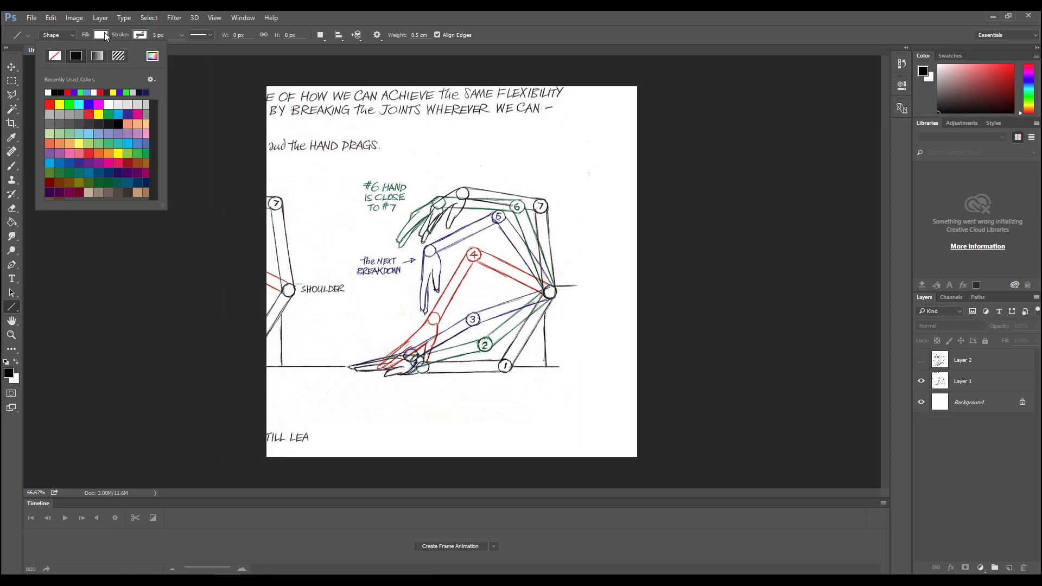
pyautogui.click(57, 92)
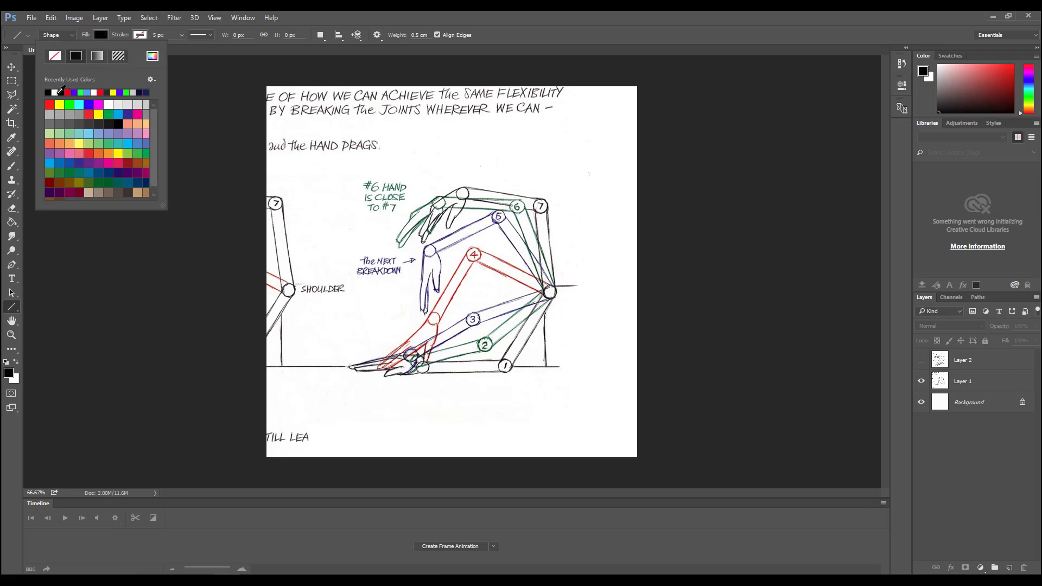
pyautogui.click(539, 34)
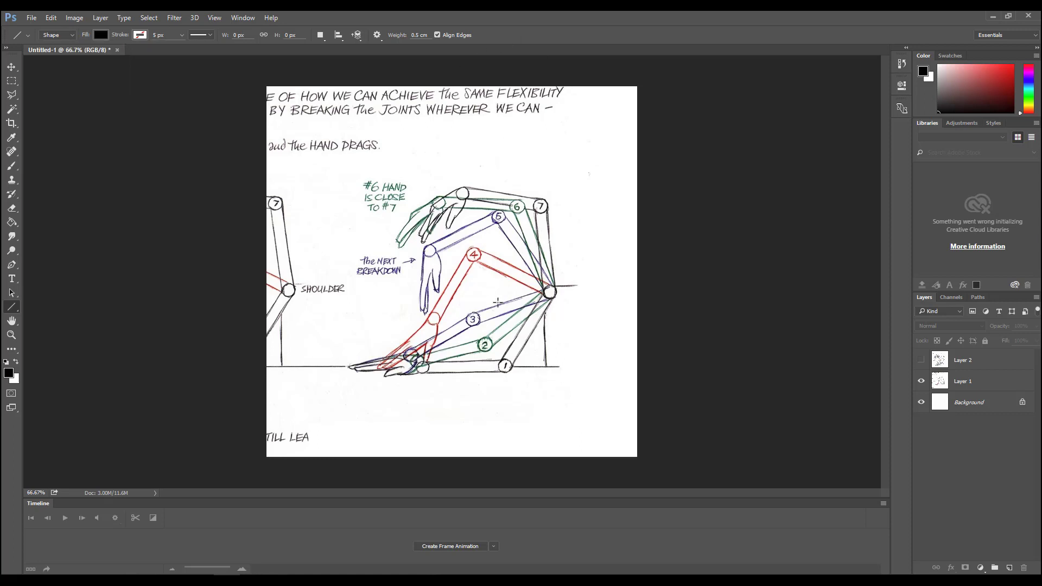
pyautogui.moveTo(548, 293)
pyautogui.mouseDown()
pyautogui.moveTo(462, 293)
pyautogui.moveTo(474, 293)
pyautogui.mouseUp()
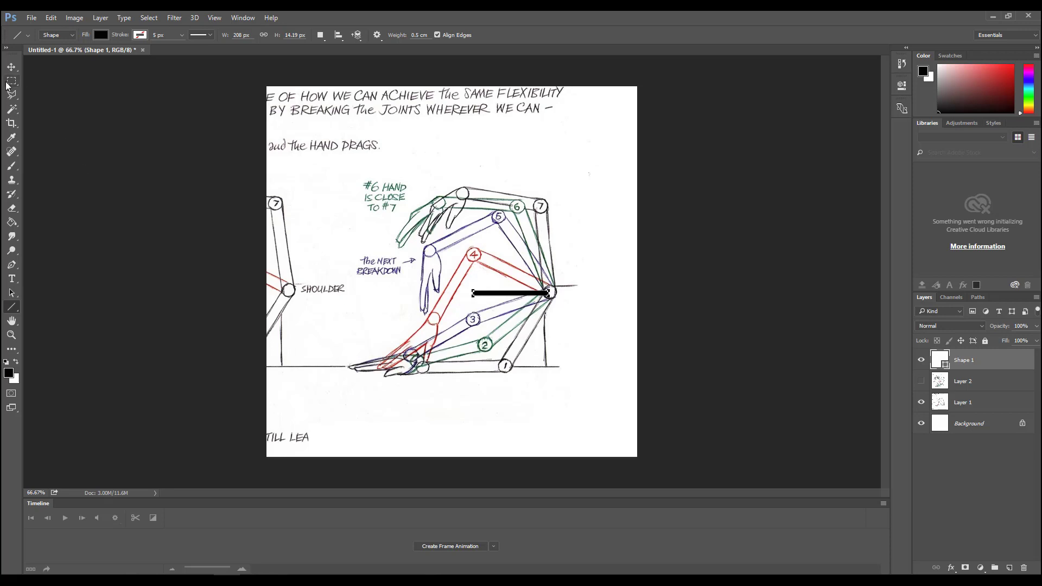
# - Rotate the black line about -58.6° and scale it to about 109% width and 214.5% height over pose 1's upper arm
pyautogui.click(11, 336)
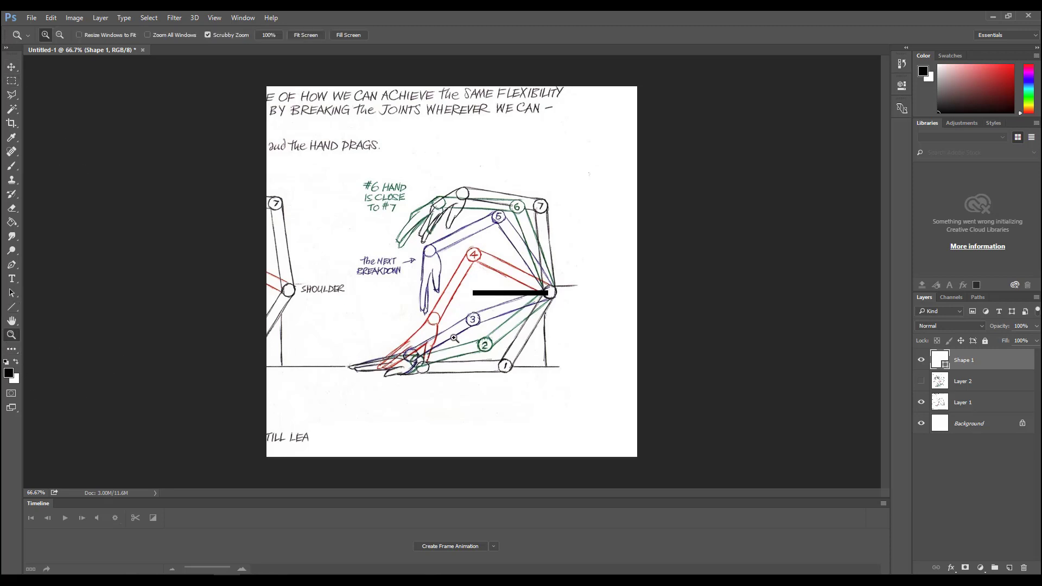
pyautogui.click(485, 318)
pyautogui.click(490, 341)
pyautogui.moveTo(475, 393); pyautogui.dragTo(455, 225)
pyautogui.moveTo(422, 223); pyautogui.dragTo(360, 297)
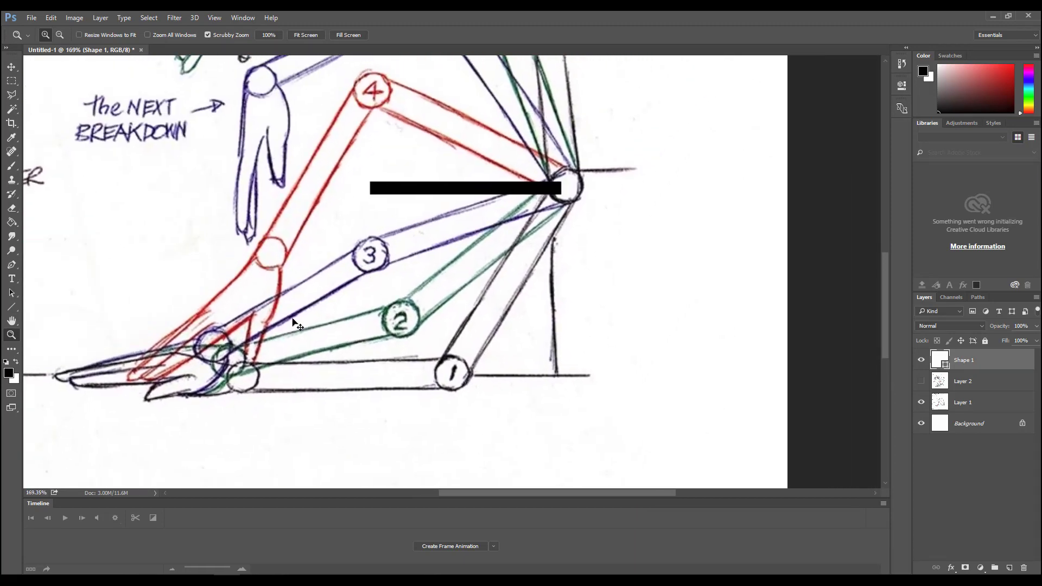
pyautogui.hotkey('ctrl', 't')
pyautogui.moveTo(429, 194); pyautogui.dragTo(458, 229)
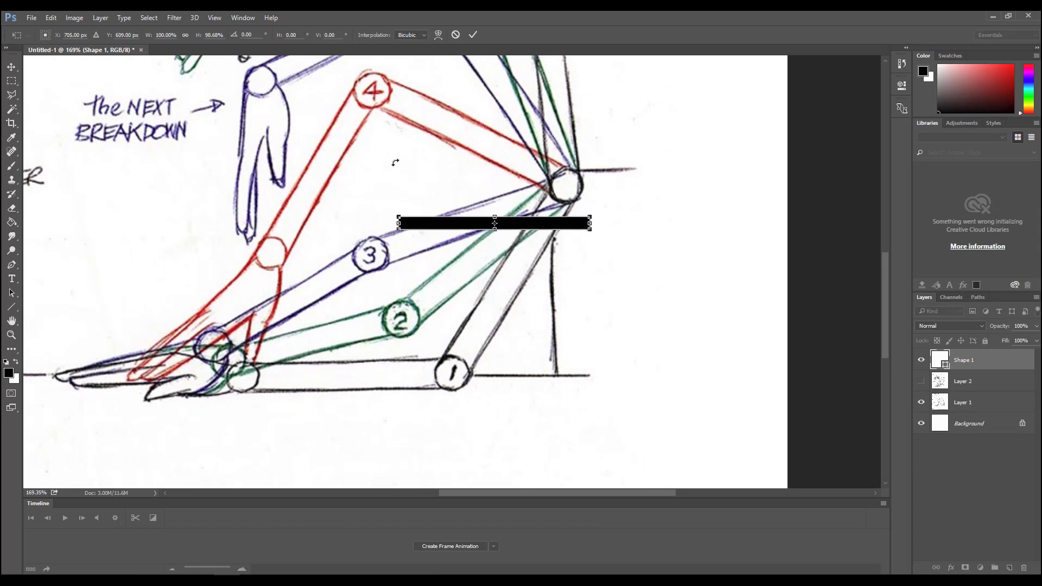
pyautogui.moveTo(395, 163); pyautogui.dragTo(436, 205)
pyautogui.moveTo(483, 247); pyautogui.dragTo(522, 281)
pyautogui.moveTo(454, 354); pyautogui.dragTo(438, 362)
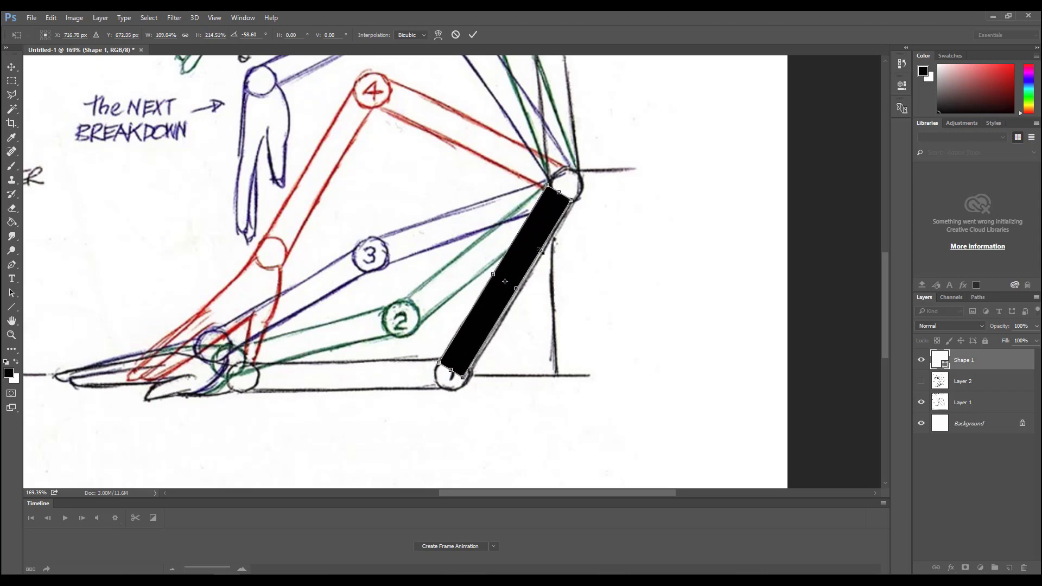
# - Fine-tune the upper-arm shape's position and set its rotation to about -57.9° between the shoulder and elbow 1
pyautogui.moveTo(530, 262); pyautogui.dragTo(529, 270)
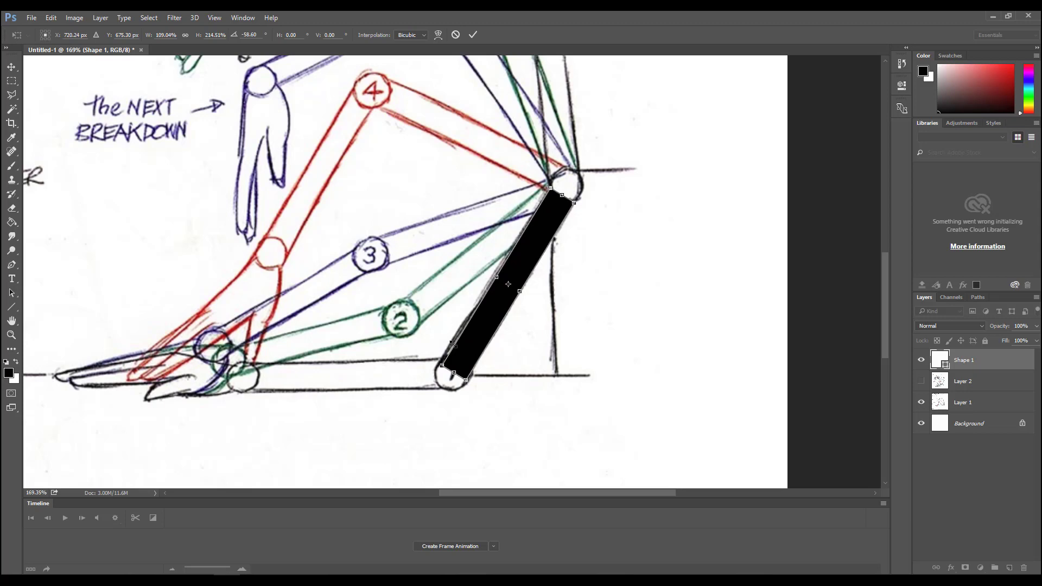
pyautogui.moveTo(433, 341); pyautogui.dragTo(455, 309)
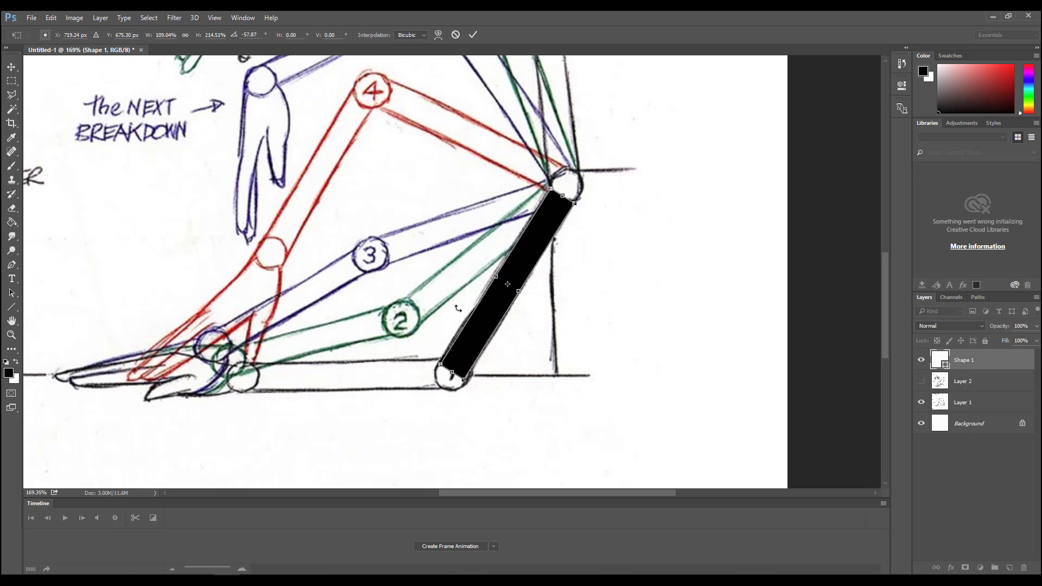
pyautogui.moveTo(458, 353); pyautogui.dragTo(459, 352)
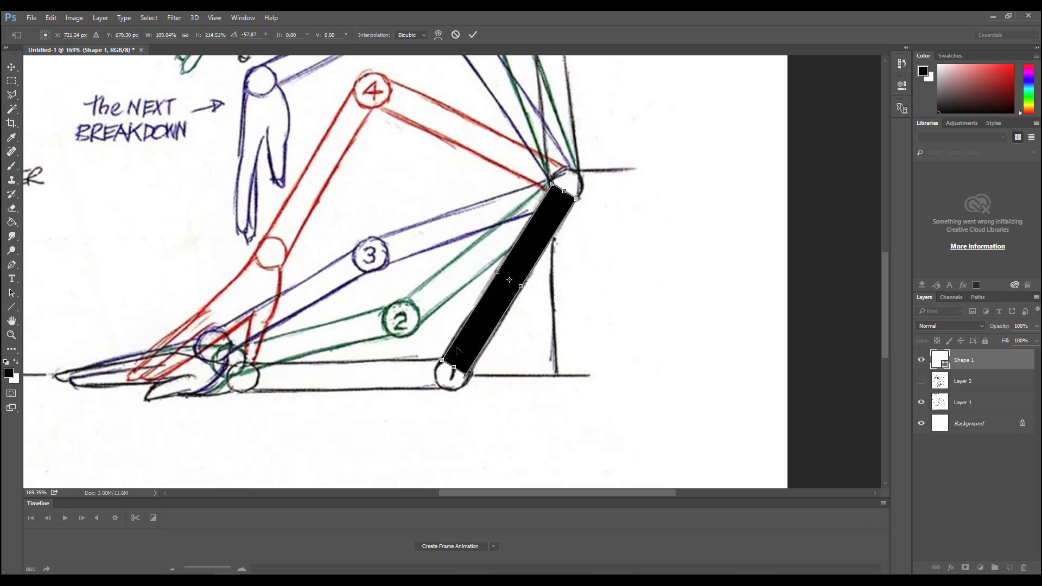
pyautogui.press('Return')
# - Draw a second black line along pose 1's forearm and enlarge it to about 220 by 33 px to fill the forearm outline
pyautogui.press('z')
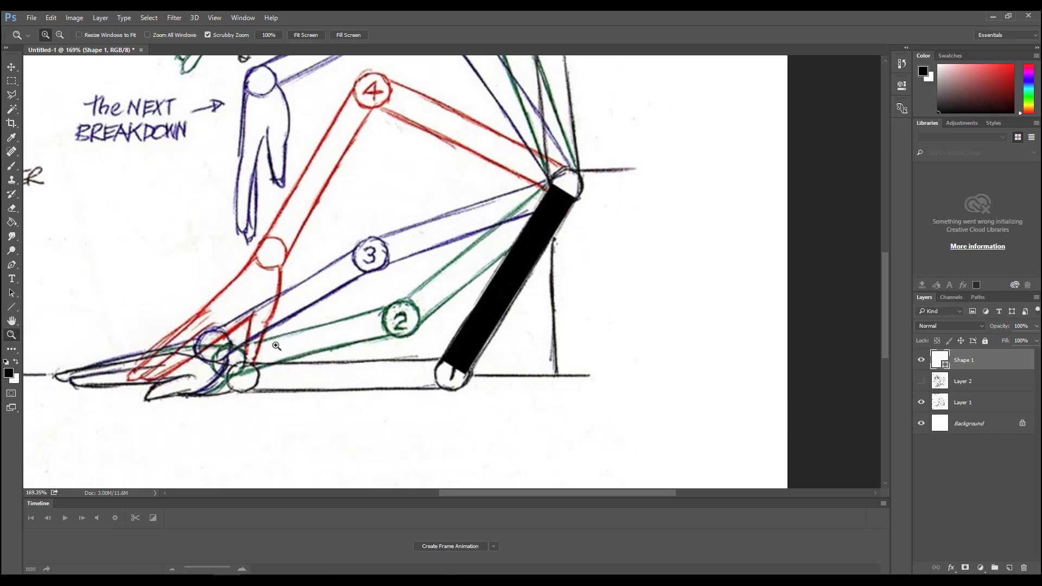
pyautogui.click(11, 307)
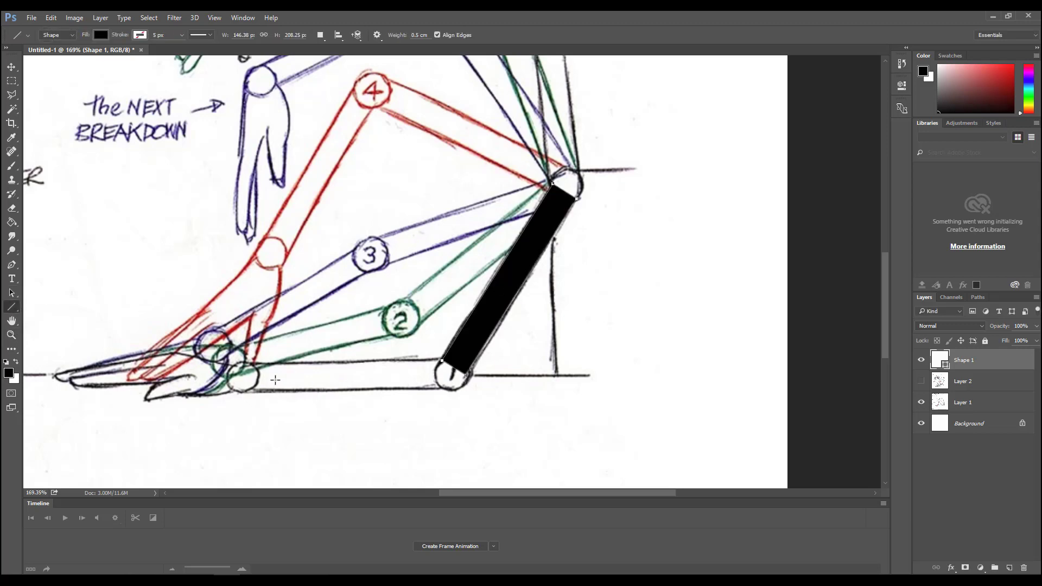
pyautogui.moveTo(266, 380); pyautogui.dragTo(446, 378)
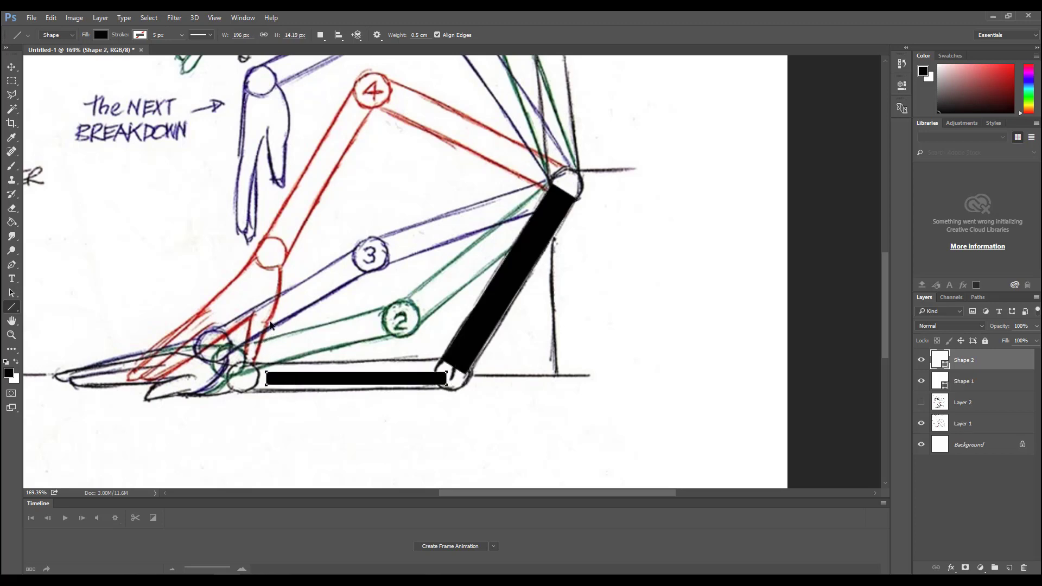
pyautogui.hotkey('ctrl', 't')
pyautogui.moveTo(267, 370); pyautogui.dragTo(245, 358)
pyautogui.press('u')
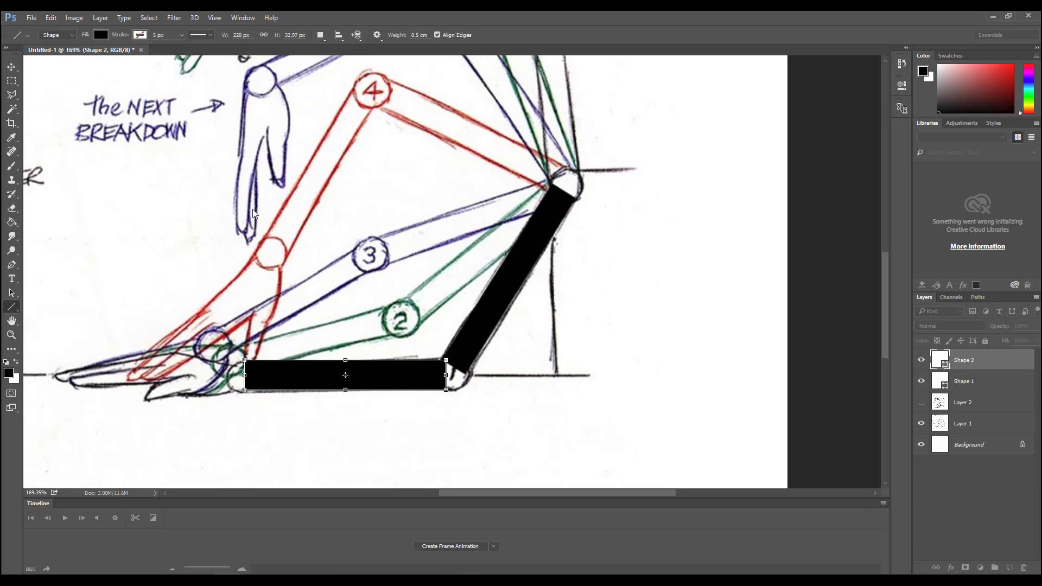
pyautogui.press('Return')
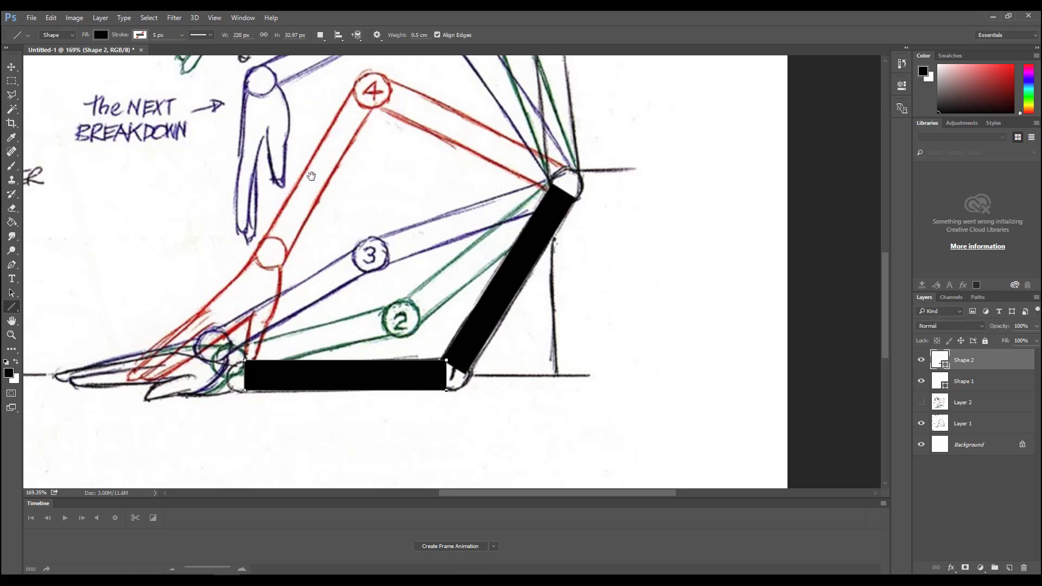
# - Create a new layer and trace the outline of pose 7's hand with the Polygonal Lasso
pyautogui.scroll(3, 217, 186)
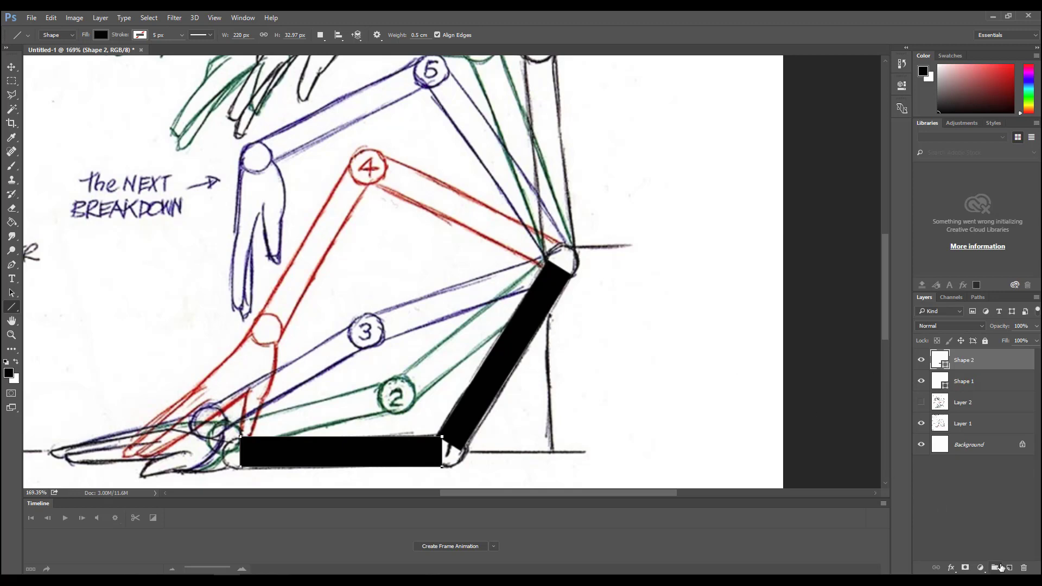
pyautogui.click(1008, 567)
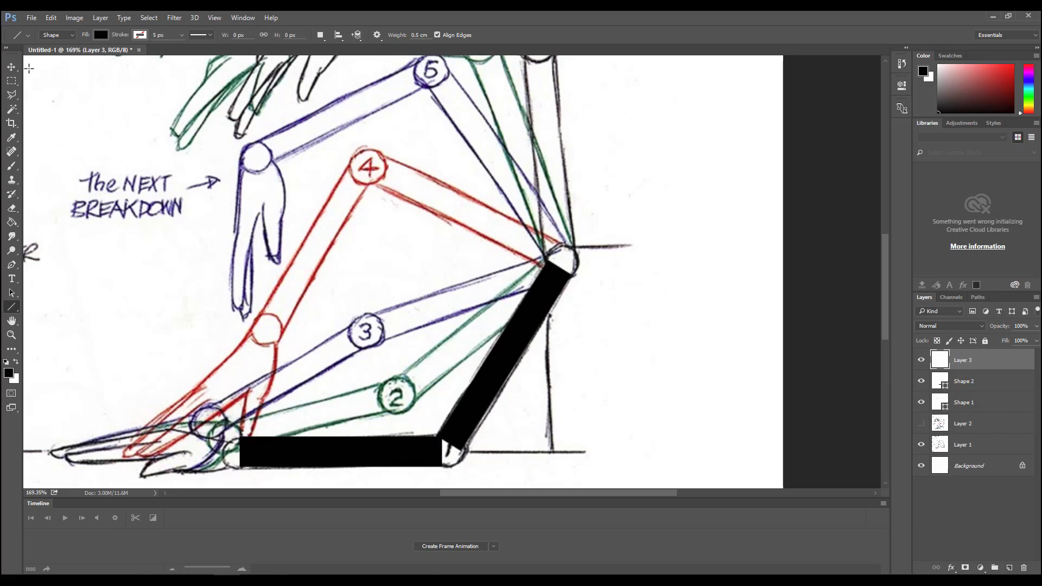
pyautogui.click(12, 81)
pyautogui.click(12, 95)
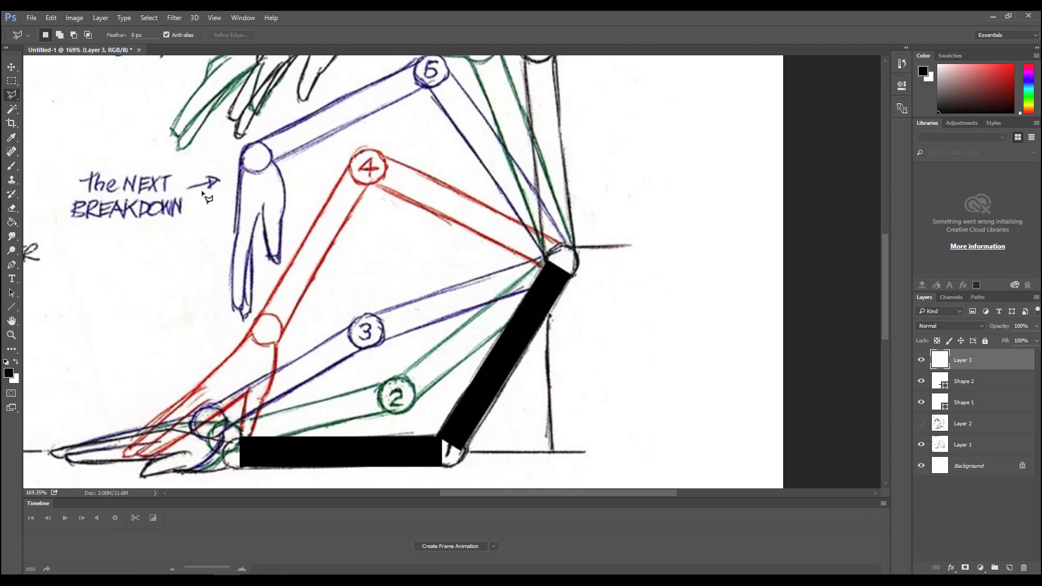
pyautogui.moveTo(259, 132); pyautogui.dragTo(195, 252)
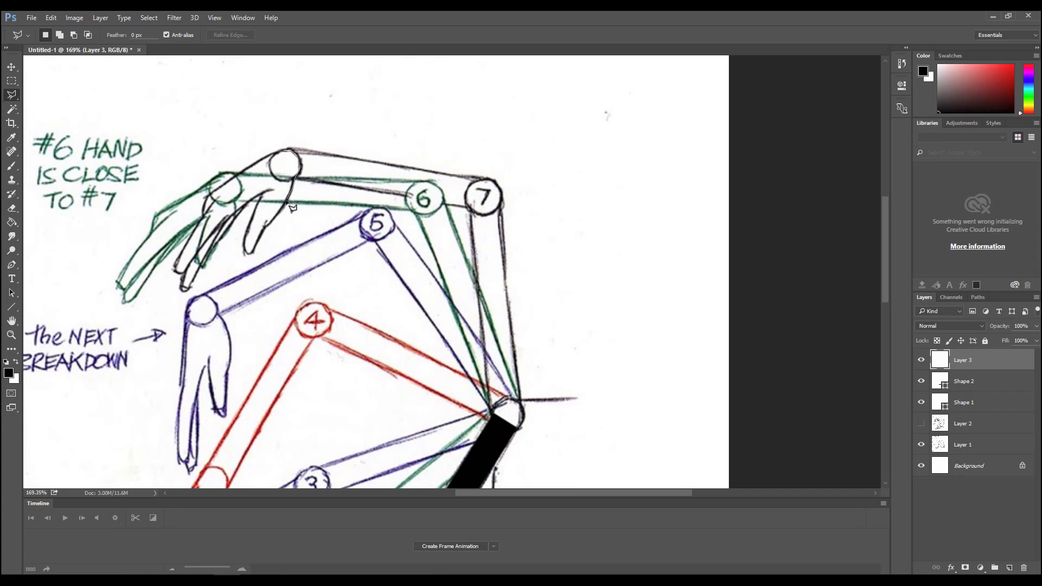
pyautogui.moveTo(287, 201)
pyautogui.mouseDown()
pyautogui.moveTo(250, 258)
pyautogui.moveTo(264, 200)
pyautogui.moveTo(248, 204)
pyautogui.moveTo(186, 297)
pyautogui.mouseUp()
pyautogui.moveTo(179, 275)
pyautogui.mouseDown()
pyautogui.moveTo(217, 189)
pyautogui.moveTo(282, 155)
pyautogui.mouseUp()
# - Fill the hand selection with black, deselect it, and rename the layer "hand"
pyautogui.click(11, 222)
pyautogui.click(301, 261)
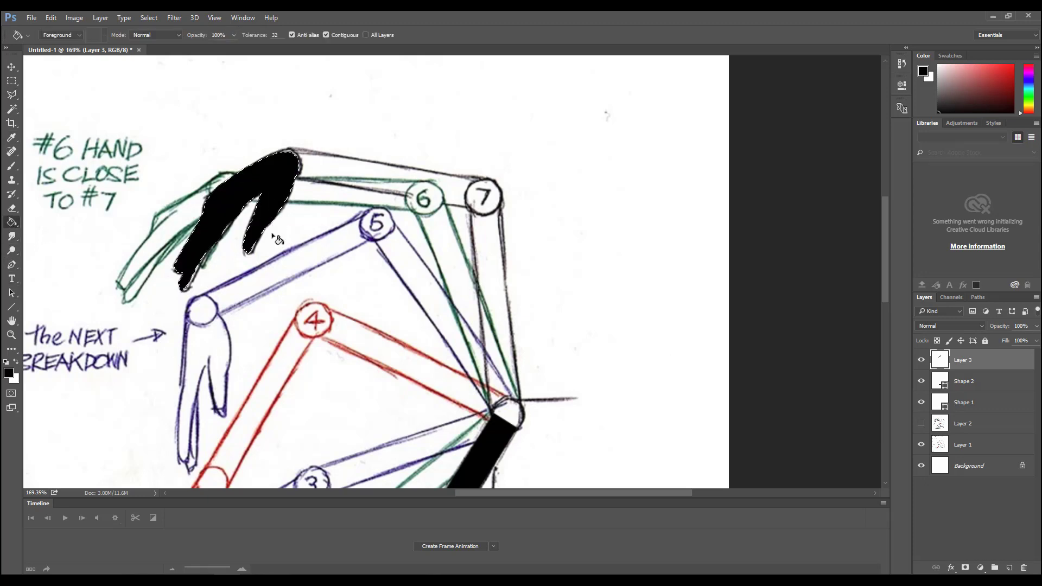
pyautogui.click(12, 81)
pyautogui.rightClick(254, 179)
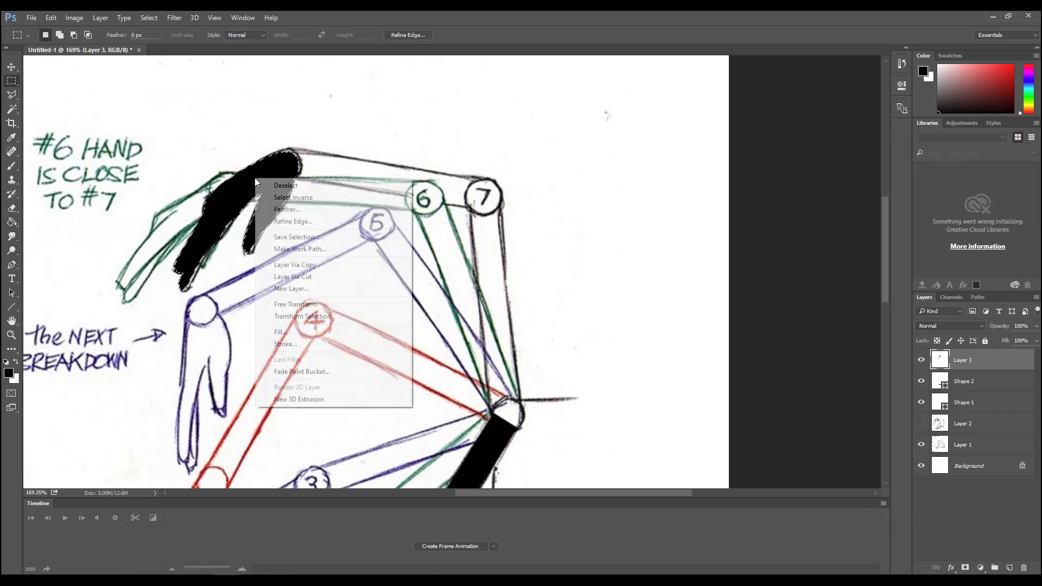
pyautogui.click(269, 184)
pyautogui.doubleClick(963, 360)
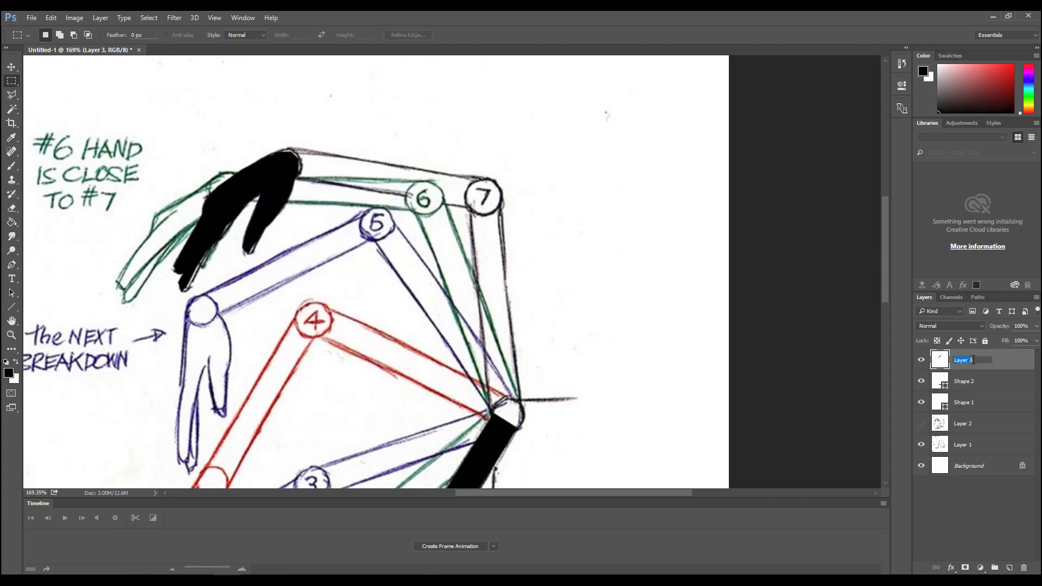
pyautogui.press('Return')
# - Move the black hand down to the wrist end of pose 1's forearm shape
pyautogui.moveTo(392, 342); pyautogui.dragTo(425, 210)
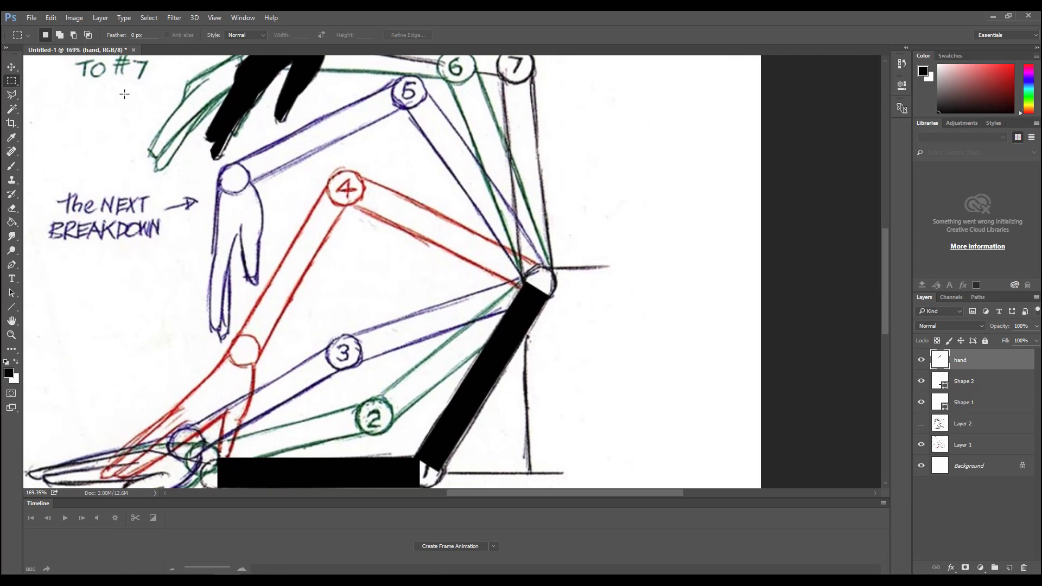
pyautogui.click(12, 67)
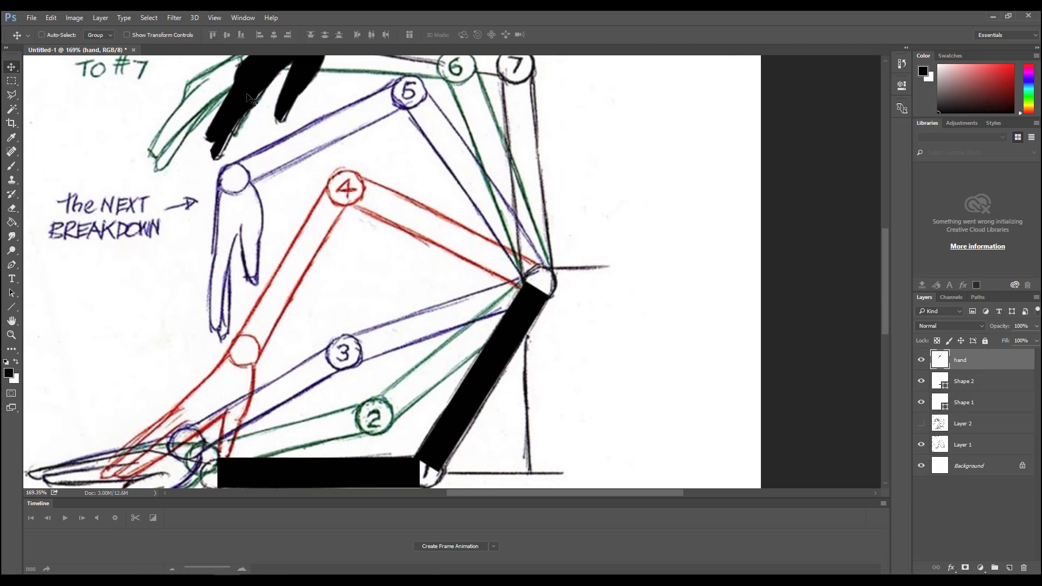
pyautogui.moveTo(260, 90); pyautogui.dragTo(139, 394)
pyautogui.moveTo(318, 311); pyautogui.dragTo(430, 101)
pyautogui.moveTo(277, 179); pyautogui.dragTo(277, 318)
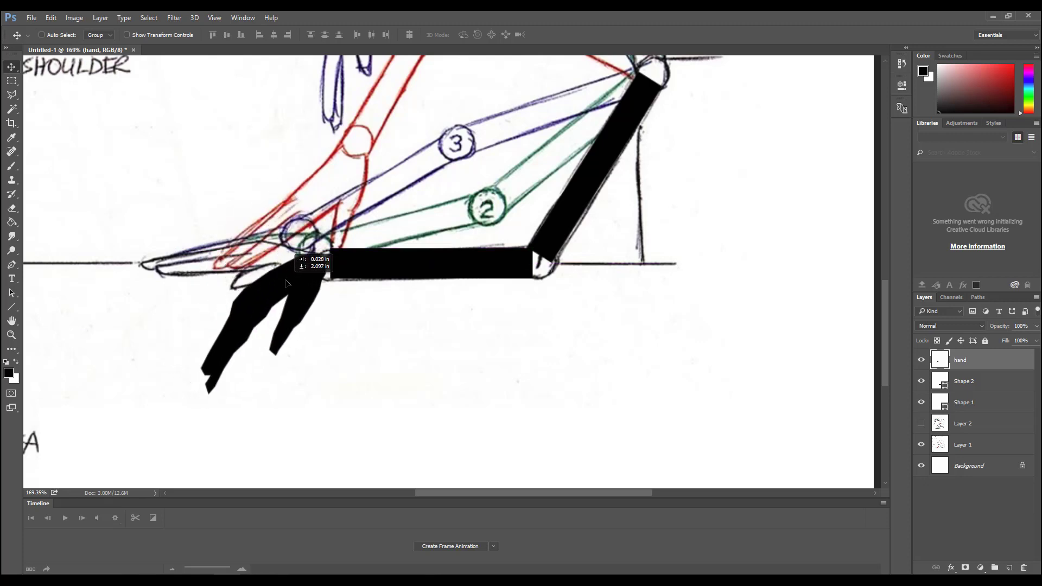
# - Rotate the hand to about 42.75° and position it at the wrist over pose 1's drawn hand
pyautogui.hotkey('ctrl', 't')
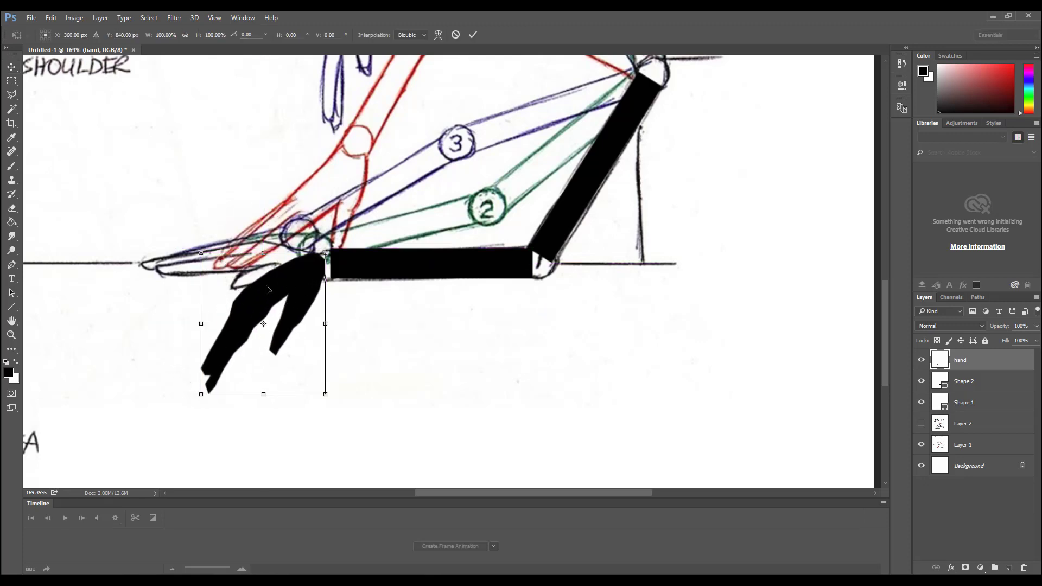
pyautogui.moveTo(263, 324); pyautogui.dragTo(317, 265)
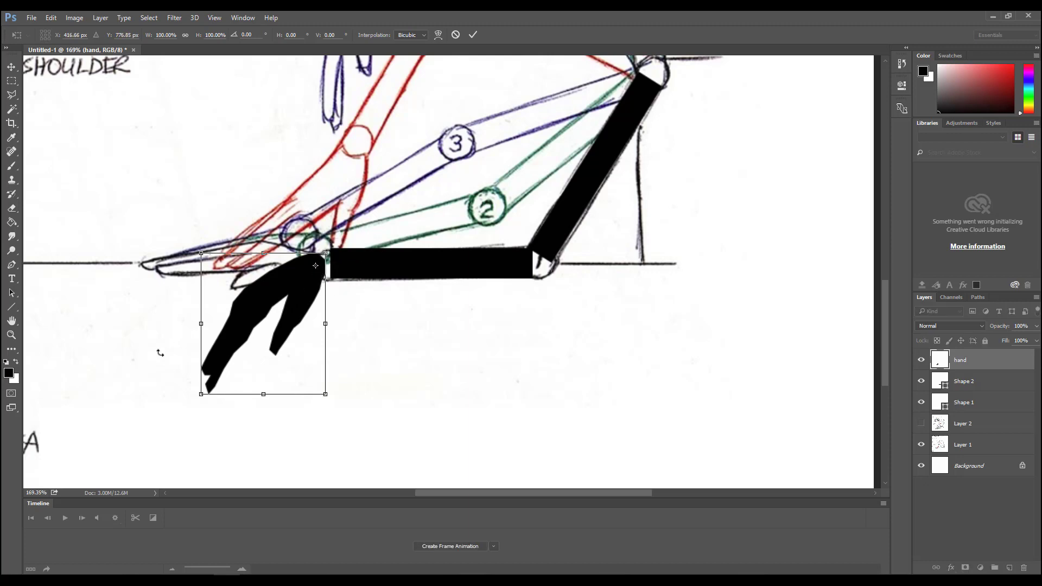
pyautogui.moveTo(158, 349); pyautogui.dragTo(268, 426)
pyautogui.moveTo(268, 300); pyautogui.dragTo(255, 306)
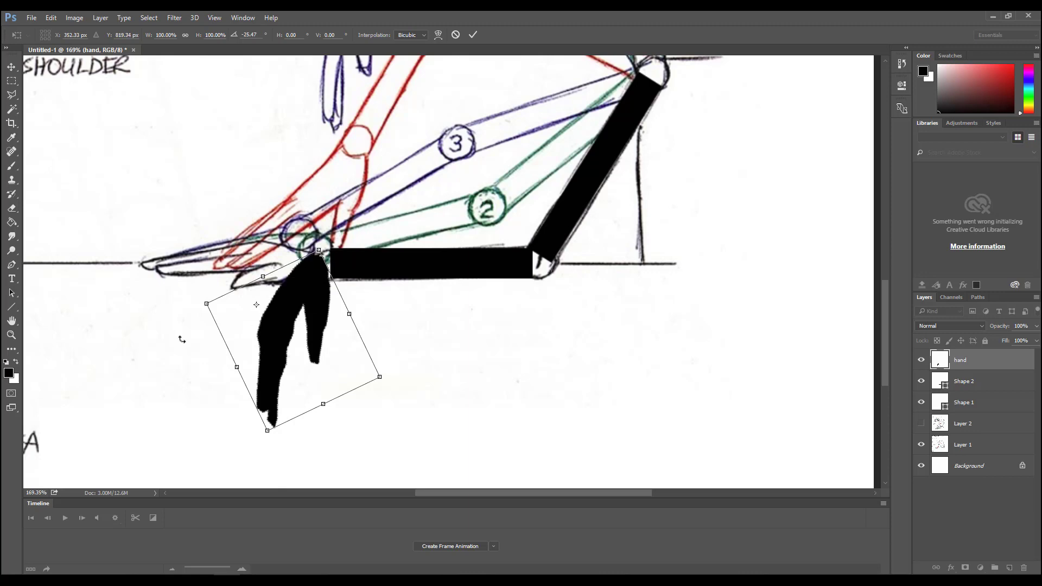
pyautogui.moveTo(182, 337); pyautogui.dragTo(155, 287)
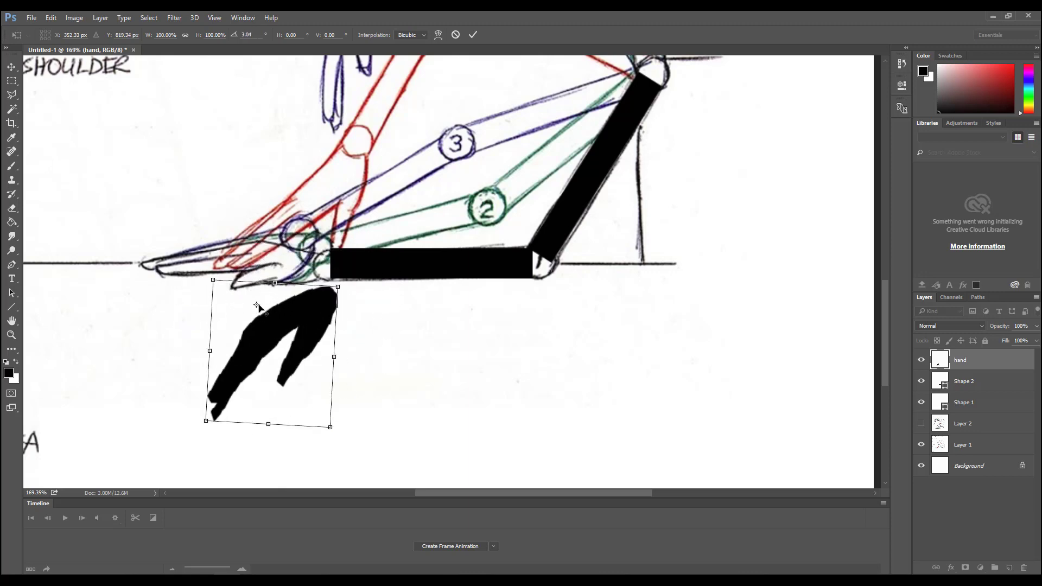
pyautogui.moveTo(257, 305); pyautogui.dragTo(329, 297)
pyautogui.moveTo(130, 339); pyautogui.dragTo(146, 233)
pyautogui.moveTo(247, 291); pyautogui.dragTo(252, 266)
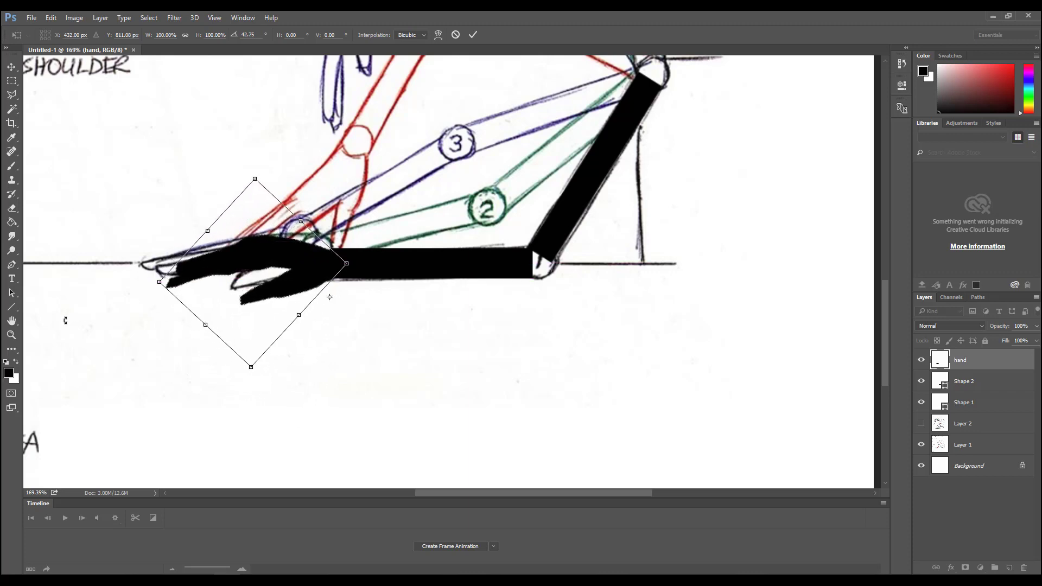
pyautogui.press('Return')
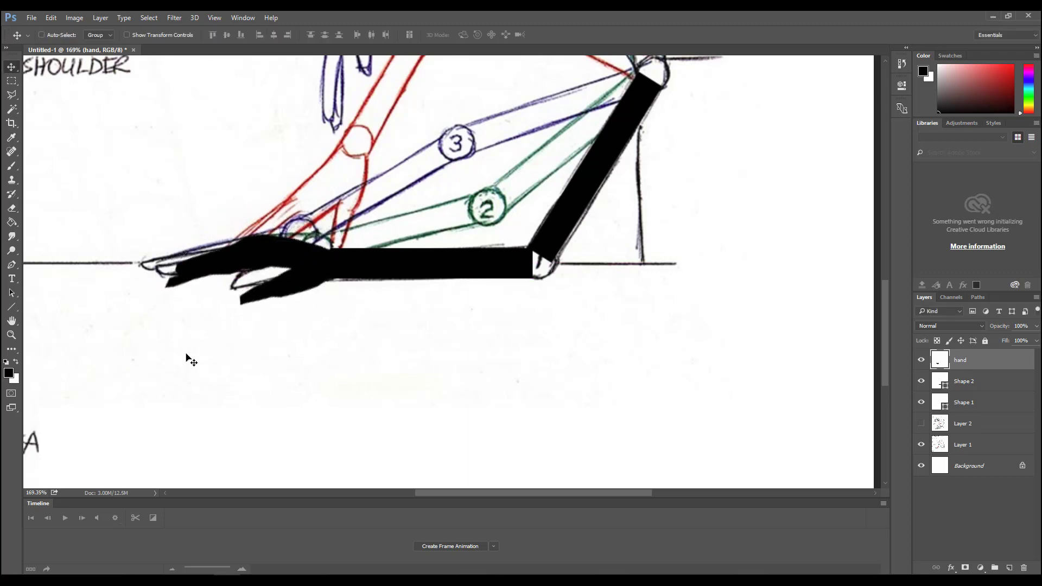
# - Paint with the black Brush over the hand's cut-off finger and thumb ends and inner edge to round and smooth them
pyautogui.click(11, 334)
pyautogui.click(231, 293)
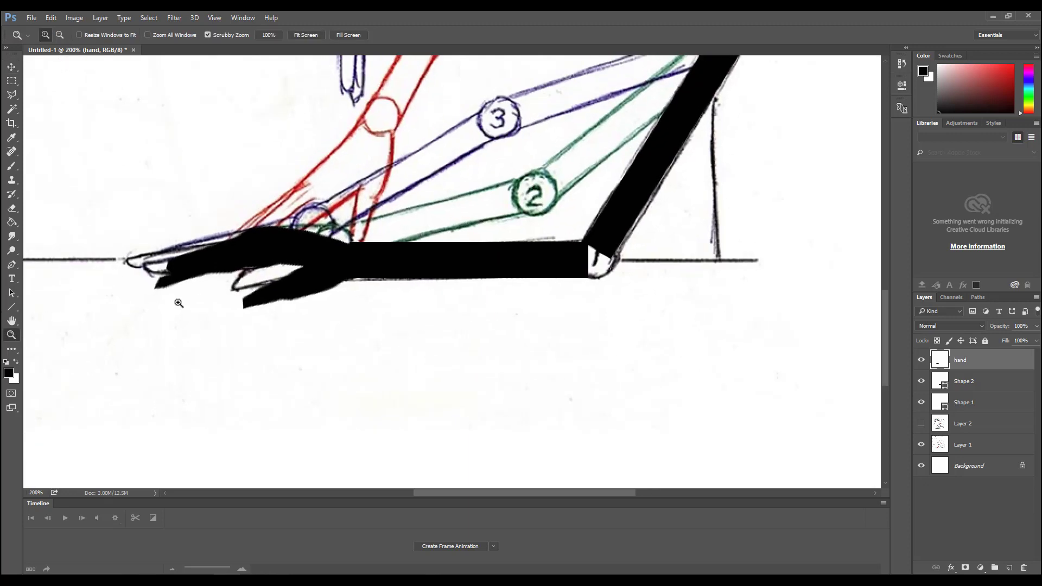
pyautogui.click(175, 298)
pyautogui.click(12, 165)
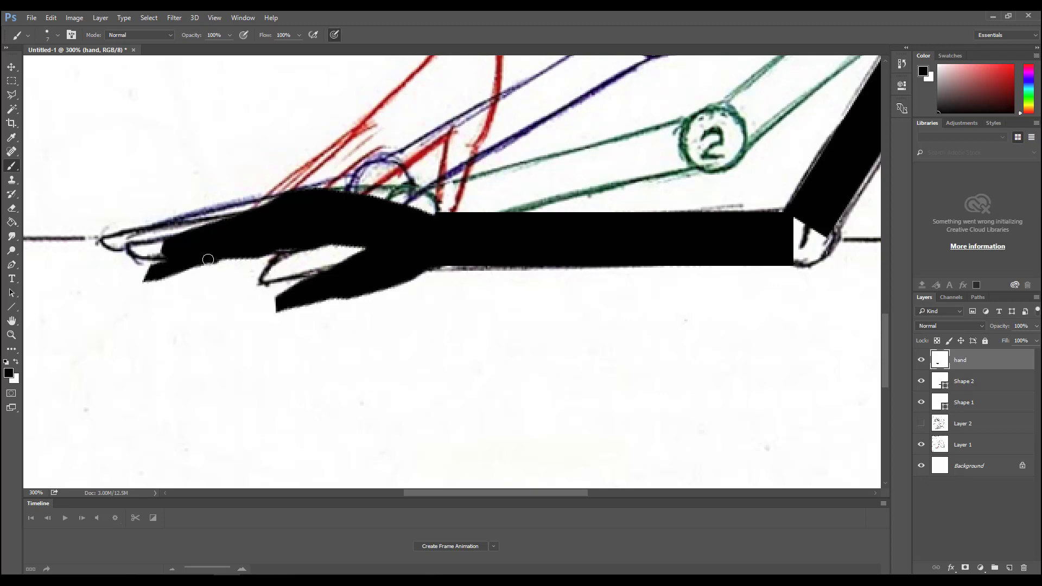
pyautogui.moveTo(207, 260); pyautogui.dragTo(159, 276)
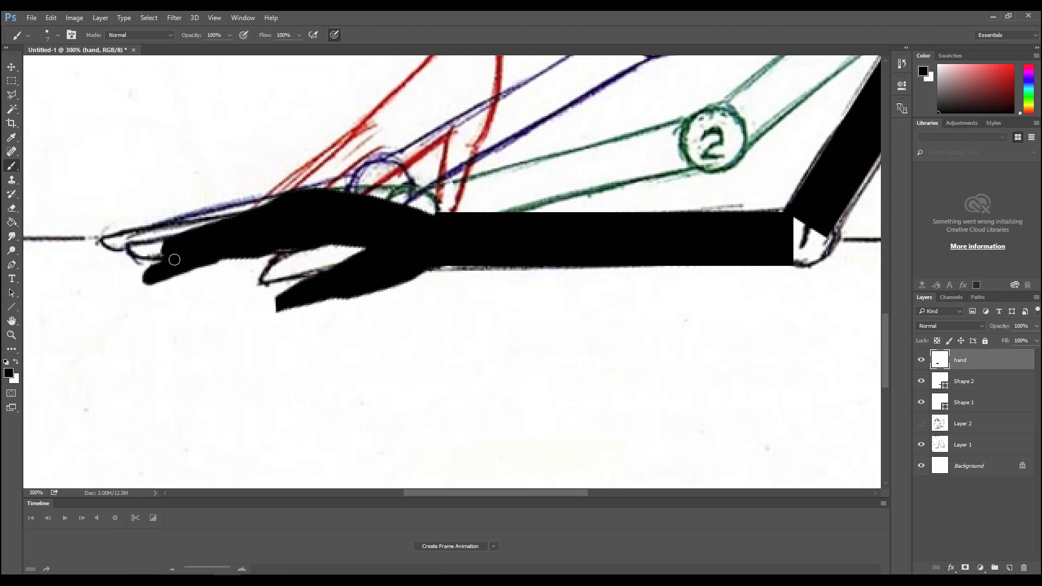
pyautogui.moveTo(164, 258); pyautogui.dragTo(173, 253)
pyautogui.moveTo(282, 297)
pyautogui.mouseDown()
pyautogui.moveTo(277, 307)
pyautogui.moveTo(295, 302)
pyautogui.mouseUp()
pyautogui.moveTo(312, 247); pyautogui.dragTo(352, 247)
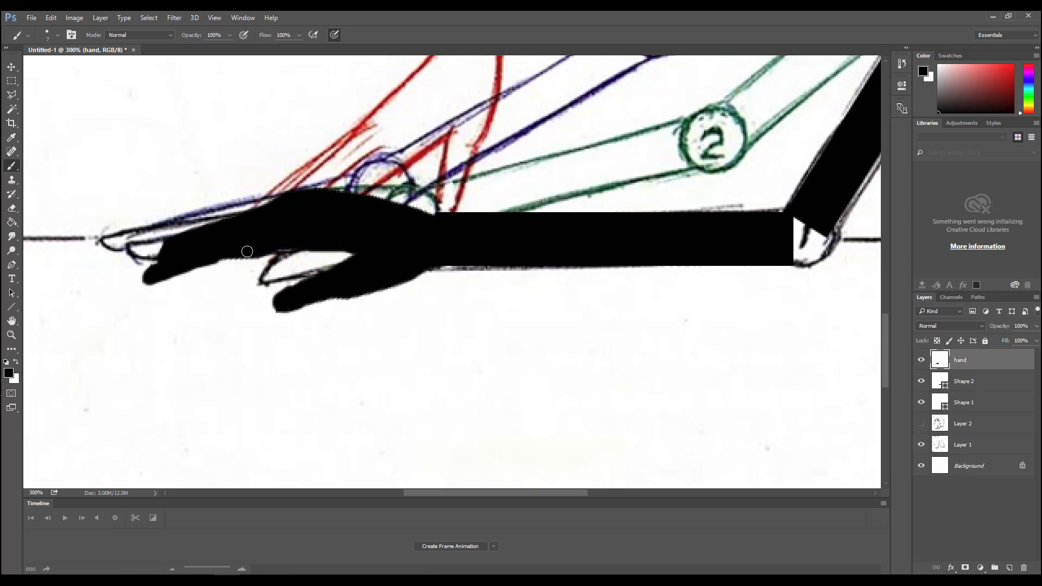
# - Add a black 36 px circle with the Ellipse tool and position it over the elbow joint between forearm and upper arm
pyautogui.moveTo(220, 304); pyautogui.dragTo(191, 407)
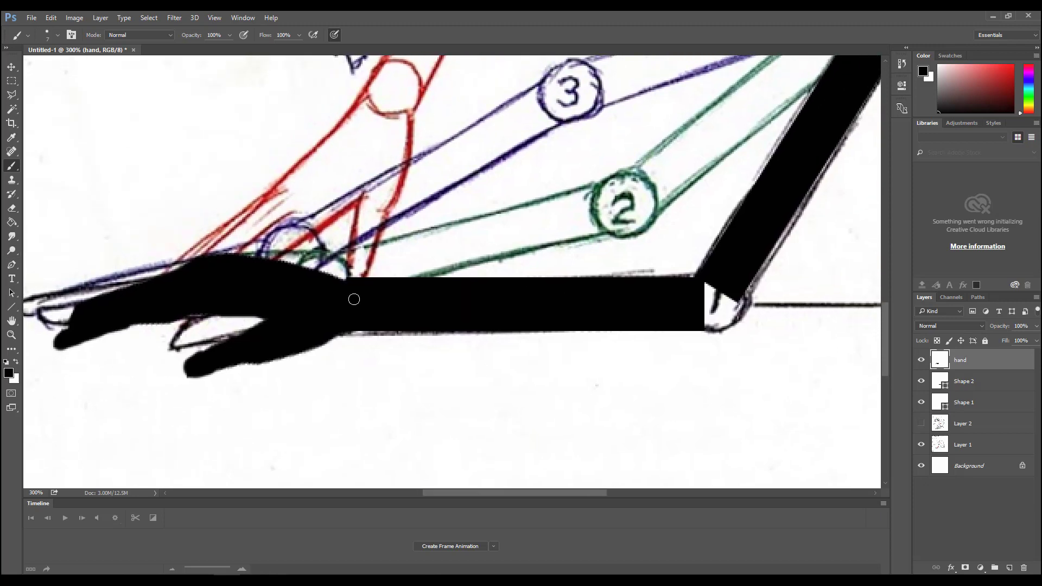
pyautogui.click(11, 334)
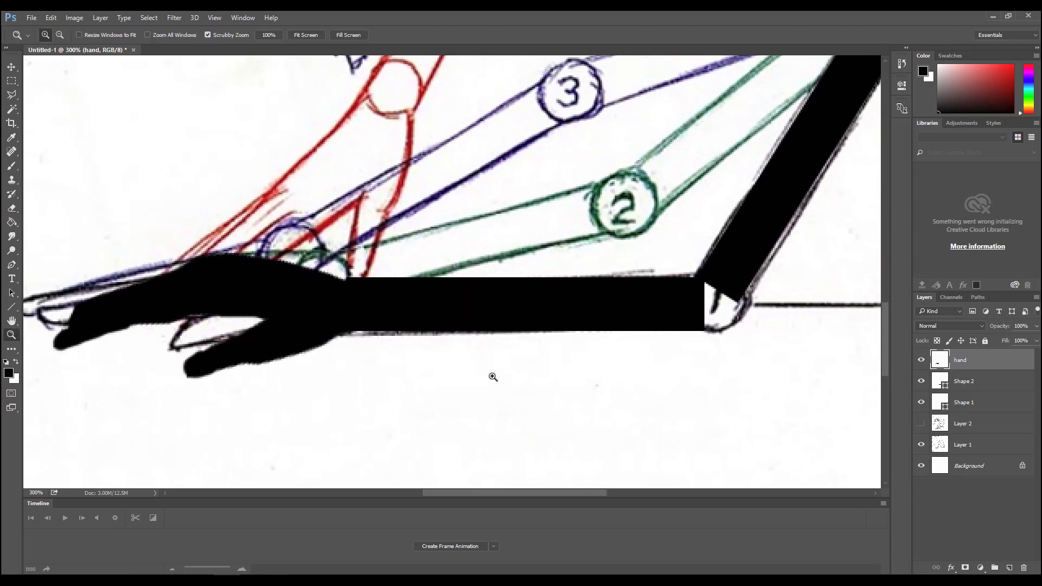
pyautogui.moveTo(493, 375); pyautogui.dragTo(463, 312)
pyautogui.moveTo(505, 259); pyautogui.dragTo(399, 243)
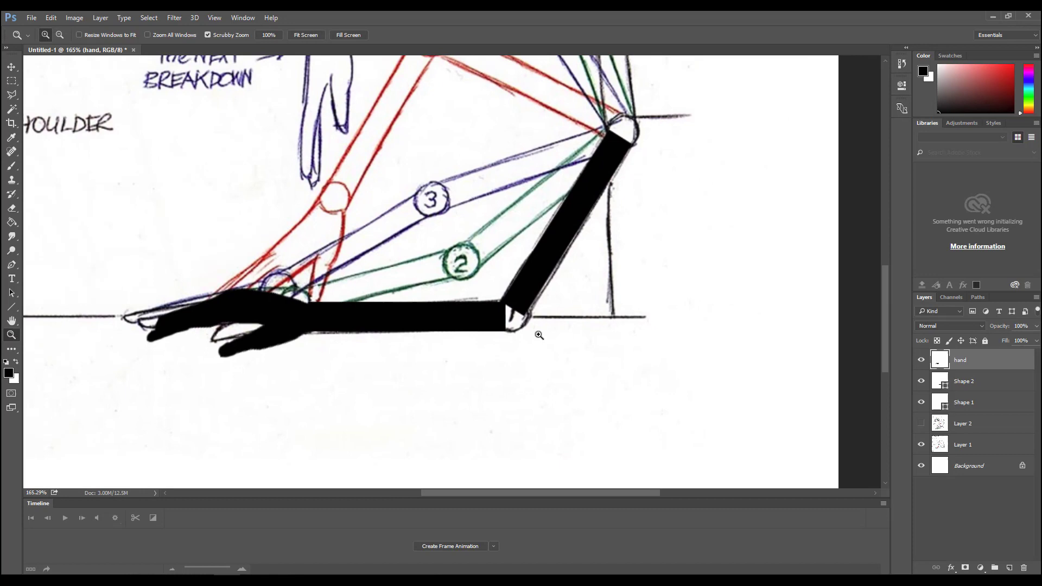
pyautogui.click(12, 307)
pyautogui.click(55, 327)
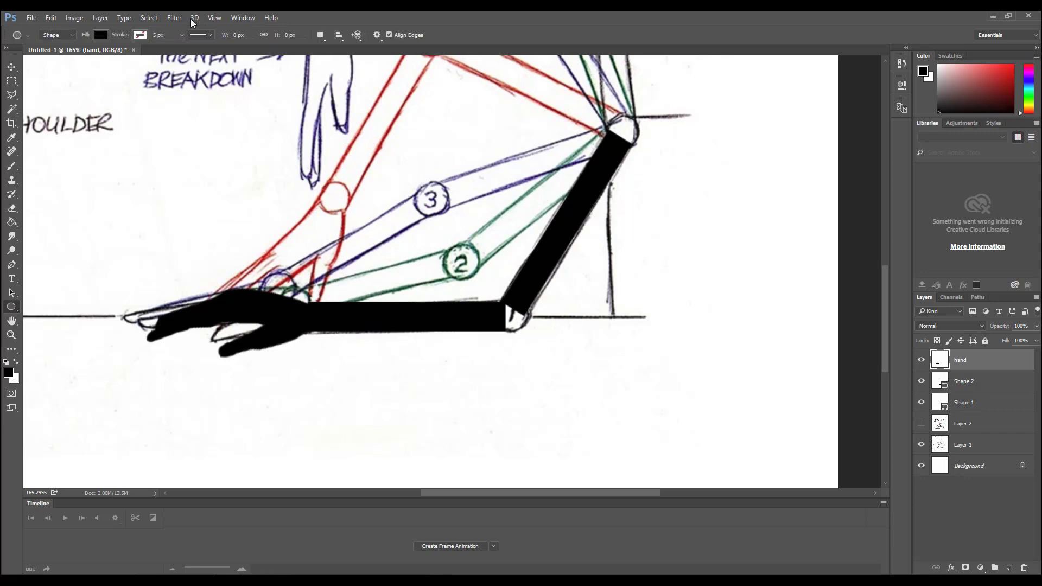
pyautogui.moveTo(490, 295); pyautogui.dragTo(522, 328)
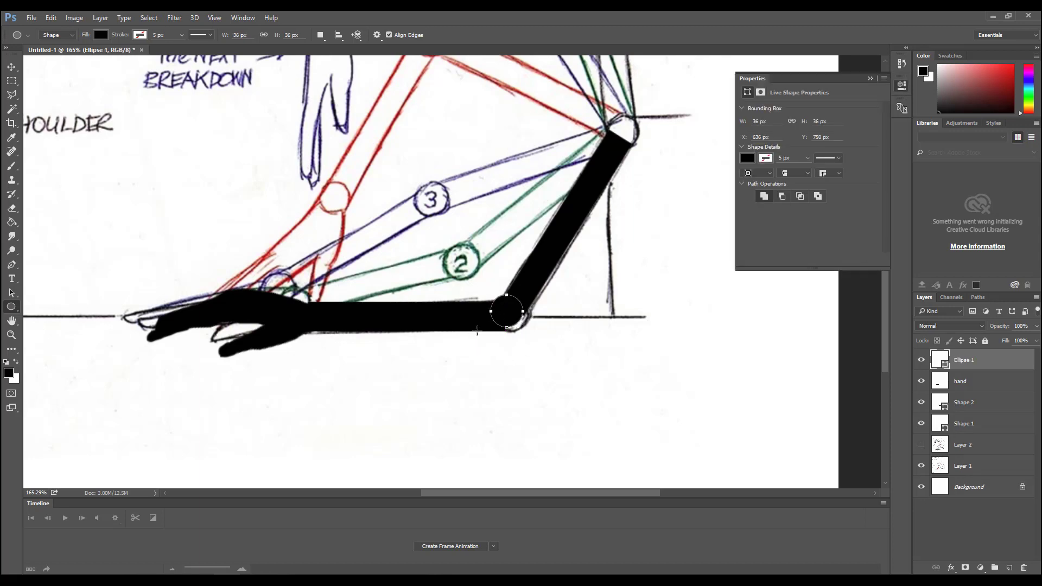
pyautogui.press('v')
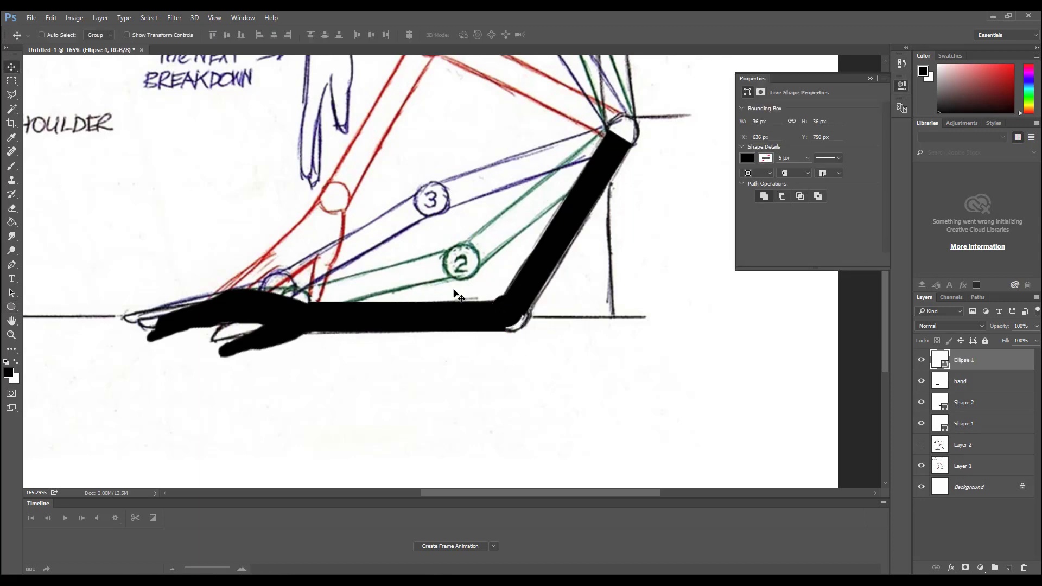
pyautogui.moveTo(509, 316); pyautogui.dragTo(513, 318)
pyautogui.click(870, 78)
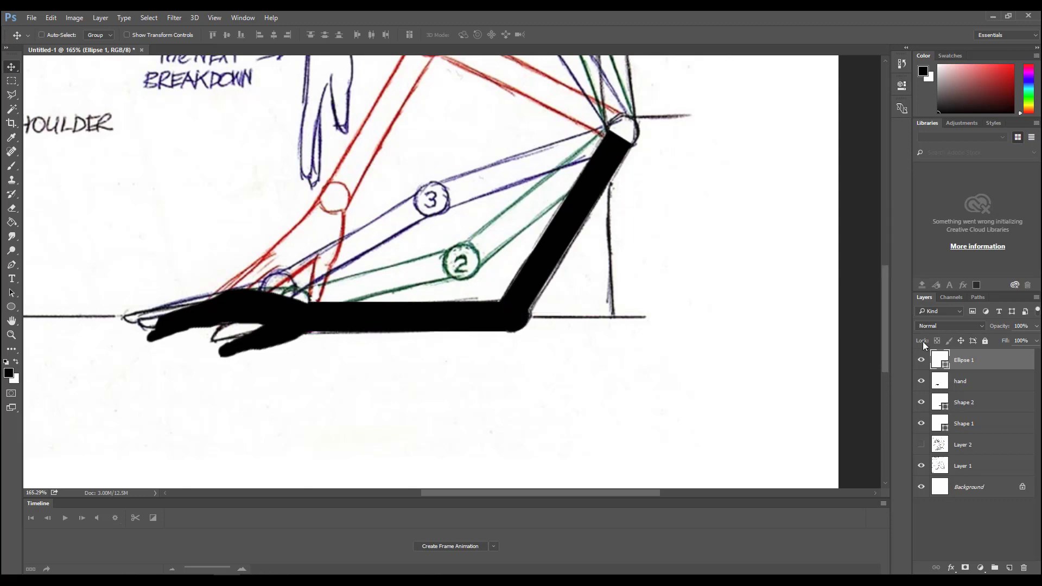
# - Rename the elbow circle's layer "Elbow" and the forearm shape's layer "Forearm"
pyautogui.doubleClick(967, 362)
pyautogui.press('Return')
pyautogui.doubleClick(972, 404)
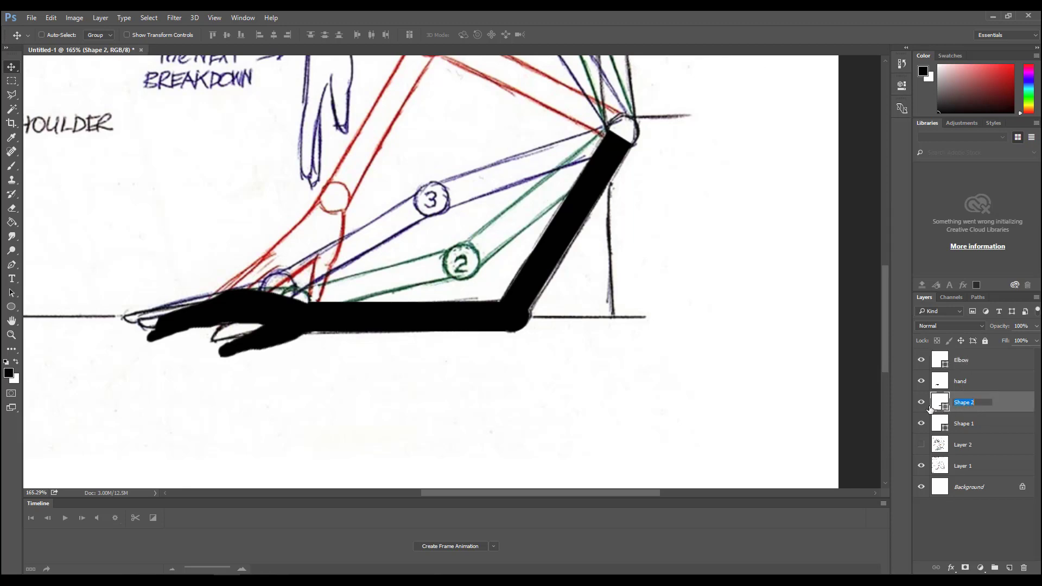
pyautogui.click(920, 402)
pyautogui.click(921, 403)
pyautogui.doubleClick(969, 404)
pyautogui.press('Return')
# - Identify the upper-arm shape's layer by toggling its visibility, and rename it "Bicept"
pyautogui.click(921, 424)
pyautogui.click(921, 423)
pyautogui.doubleClick(968, 424)
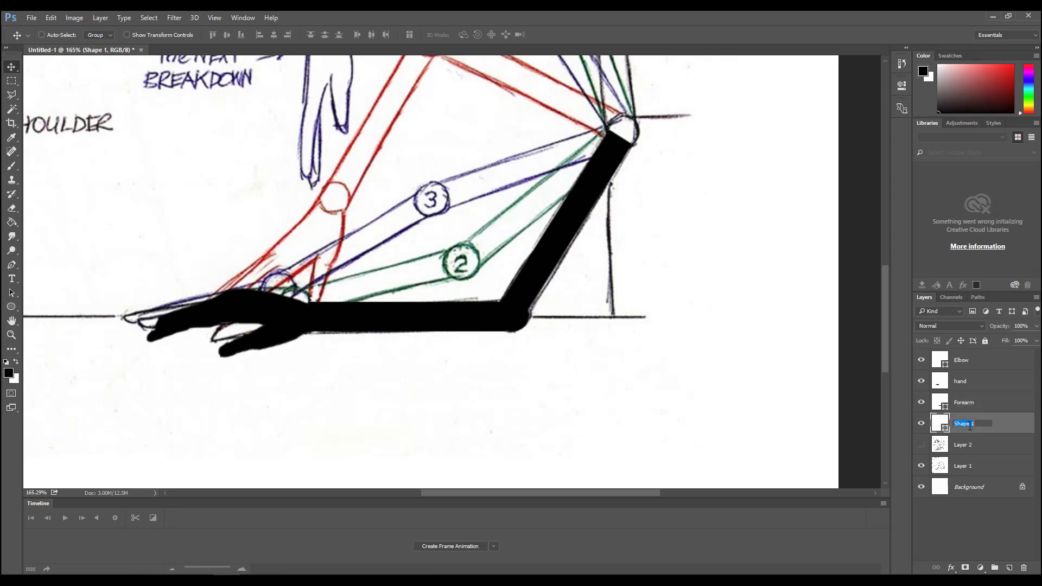
pyautogui.write('Bicept')
pyautogui.press('Return')
pyautogui.moveTo(442, 208); pyautogui.dragTo(409, 269)
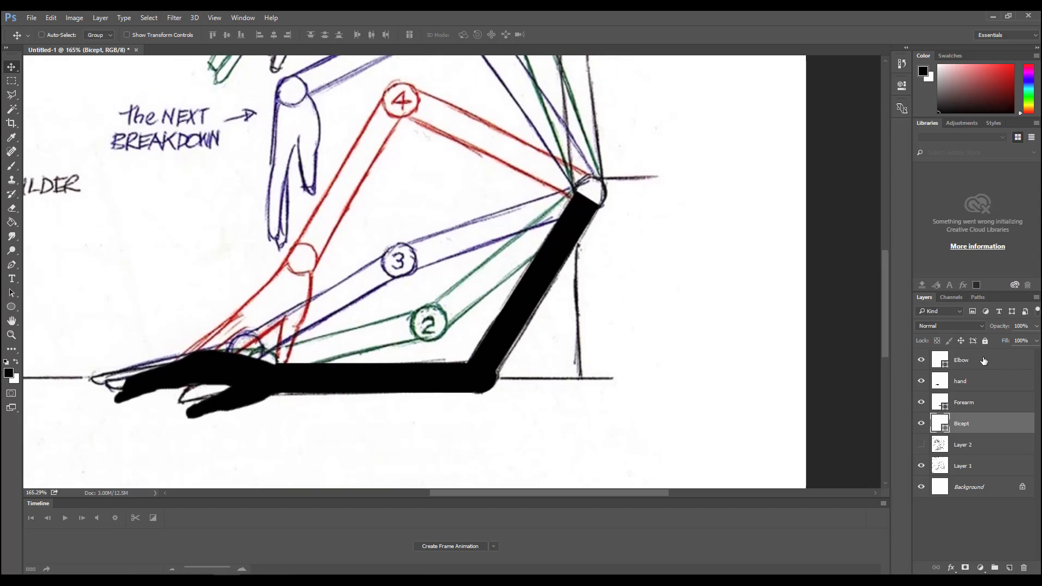
pyautogui.click(984, 361)
pyautogui.keyDown('shift'); pyautogui.click(986, 429); pyautogui.keyUp('shift')
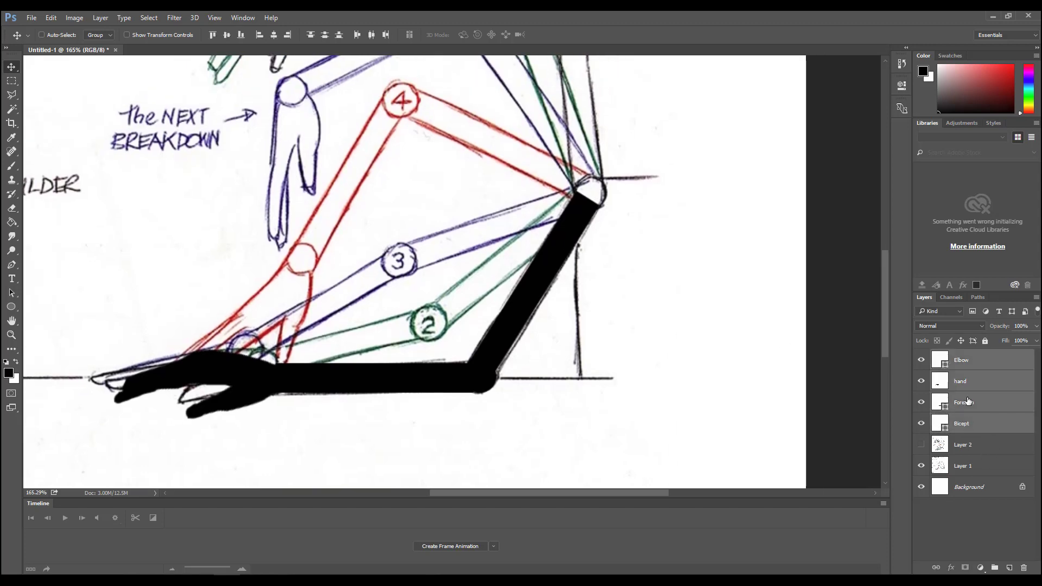
pyautogui.click(984, 448)
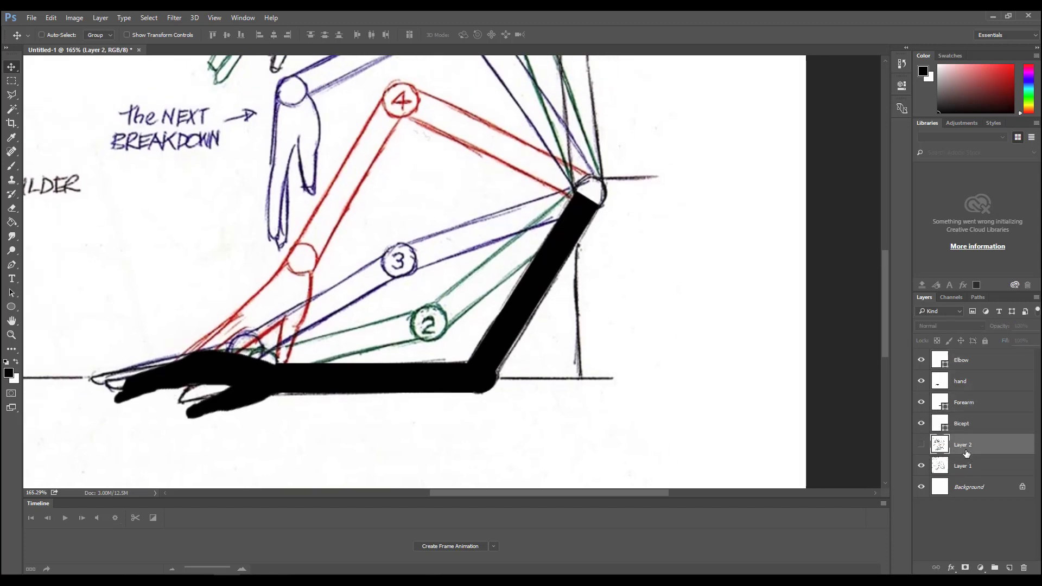
pyautogui.click(974, 426)
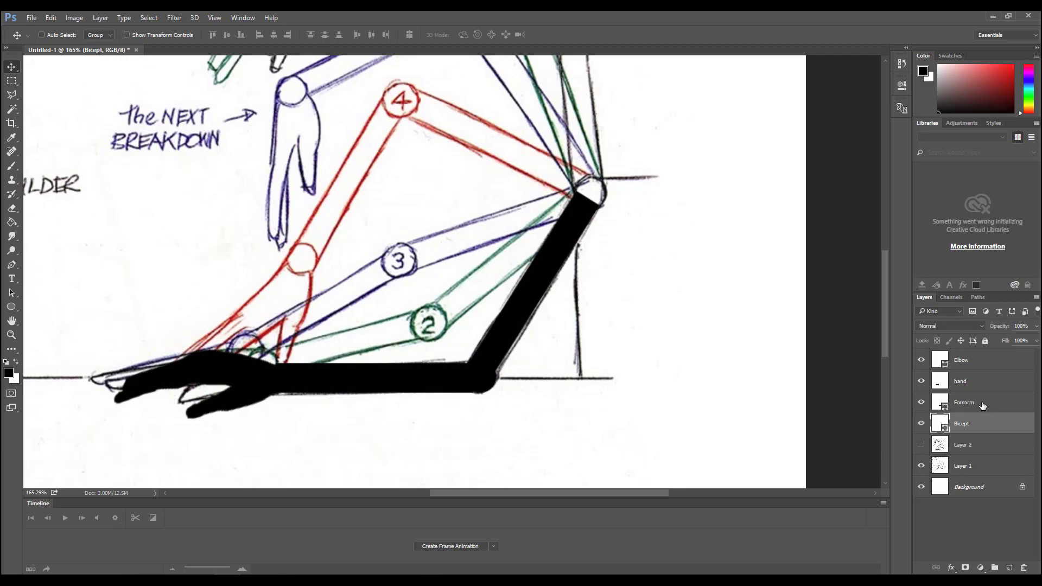
pyautogui.click(981, 406)
pyautogui.click(974, 381)
pyautogui.moveTo(726, 313); pyautogui.dragTo(723, 337)
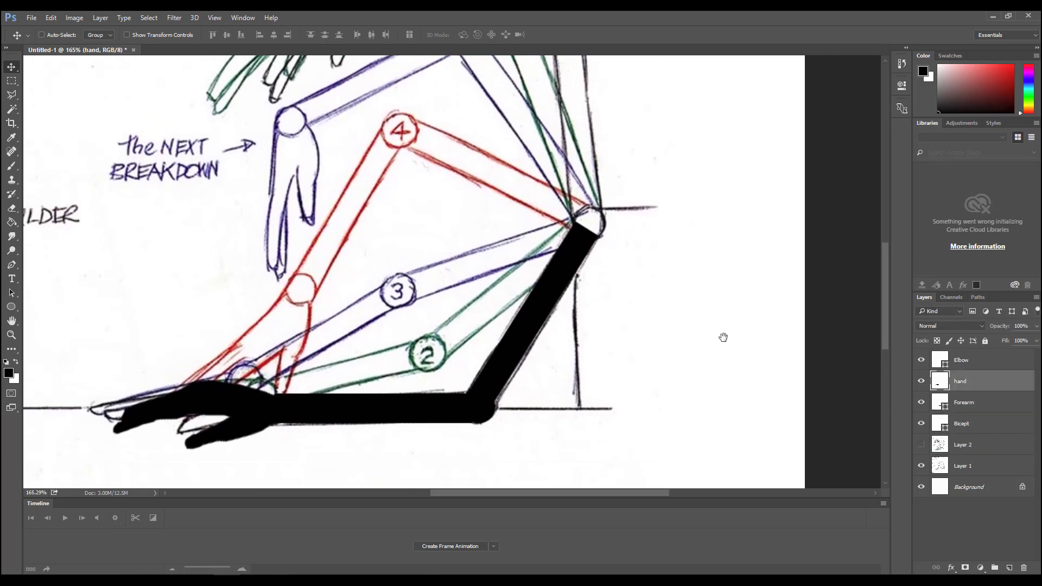
# - Duplicate the Elbow, hand, Forearm and Bicept layers together and merge the copies into a single layer
pyautogui.click(976, 428)
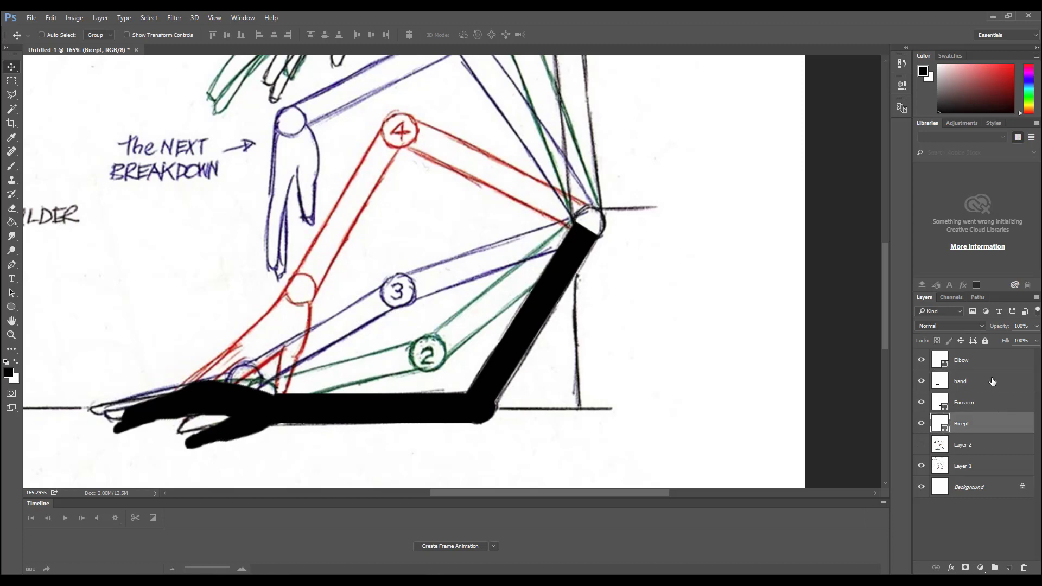
pyautogui.keyDown('shift'); pyautogui.click(982, 365); pyautogui.keyUp('shift')
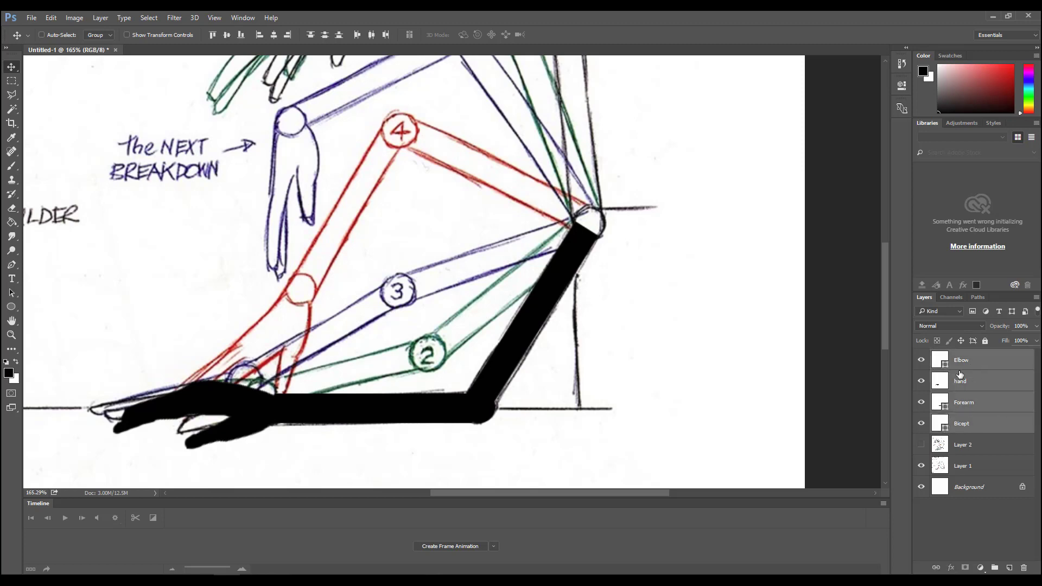
pyautogui.rightClick(978, 363)
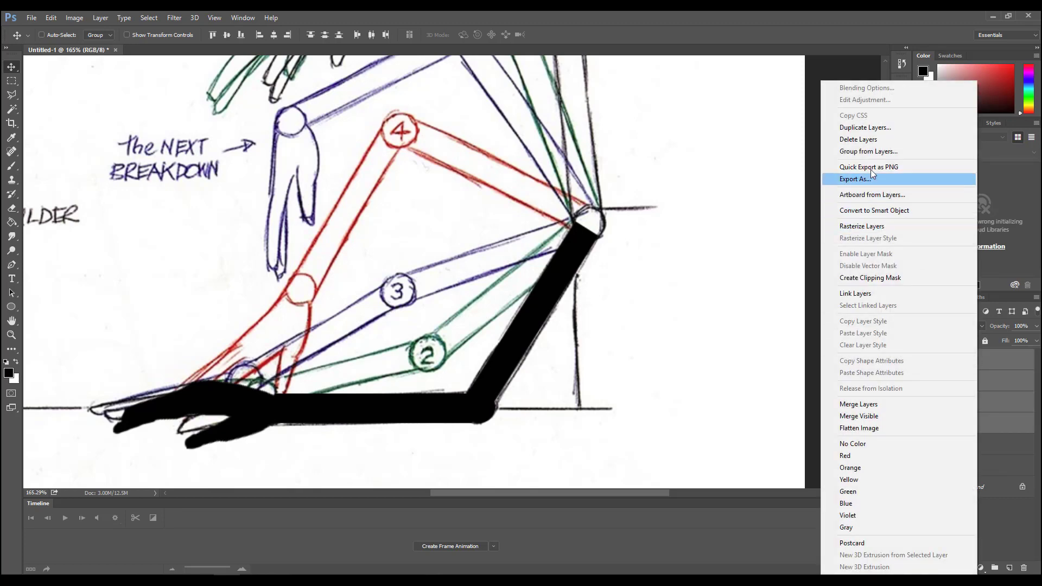
pyautogui.click(860, 127)
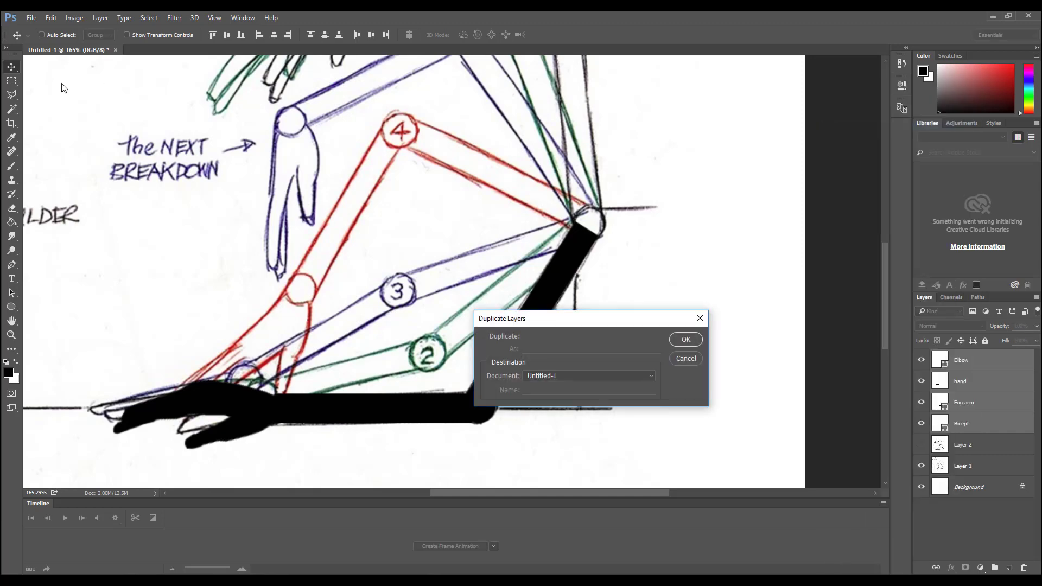
pyautogui.press('Return')
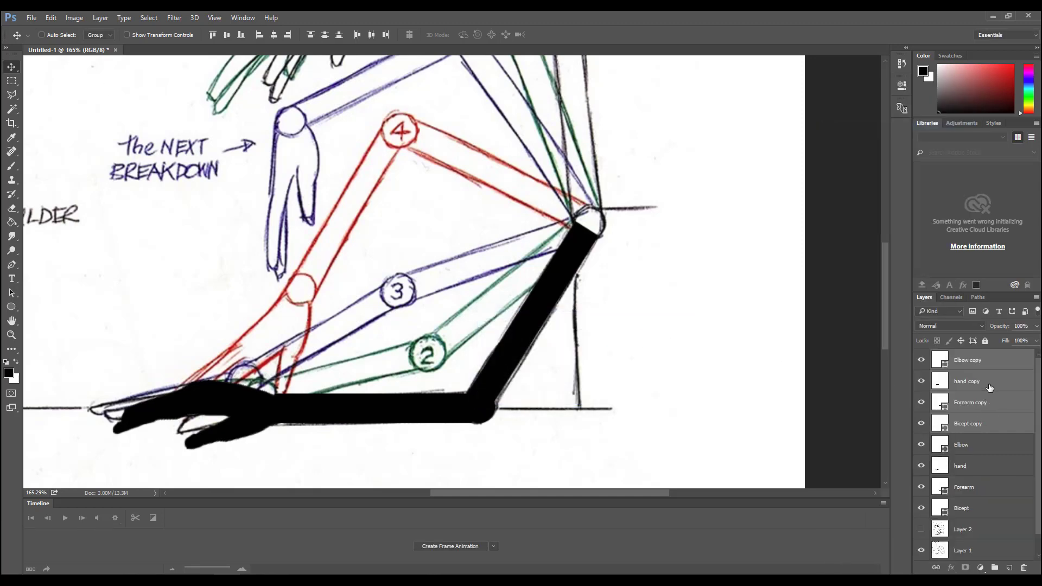
pyautogui.rightClick(989, 387)
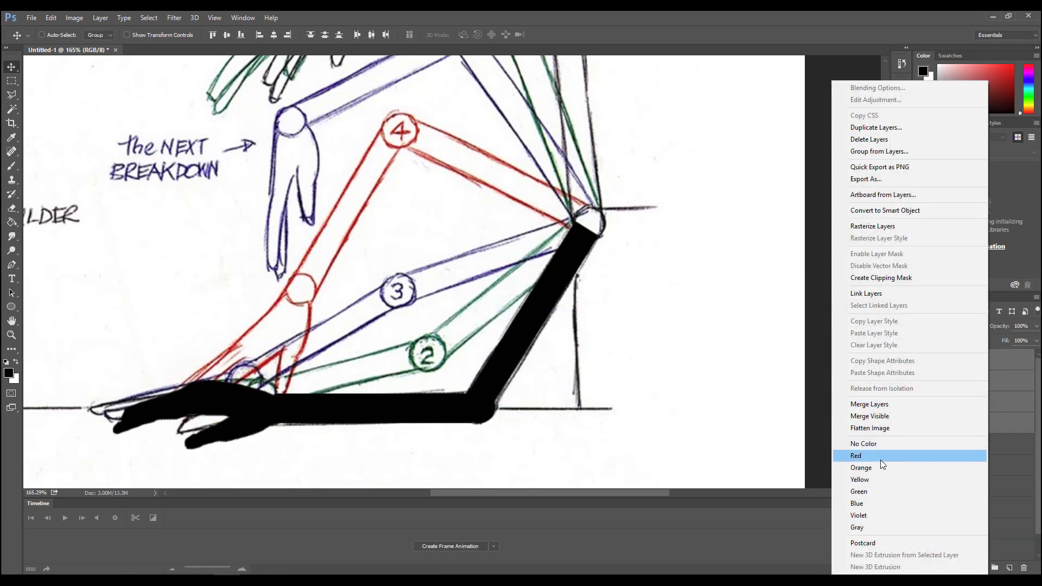
pyautogui.click(870, 404)
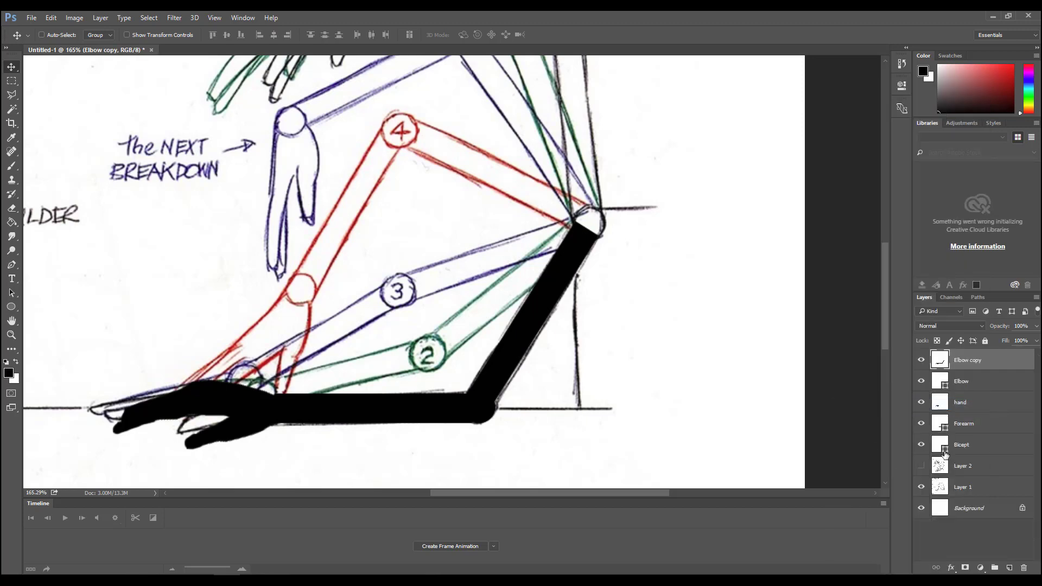
# - Rename the merged arm layer "Frame 1" and hide it
pyautogui.doubleClick(970, 361)
pyautogui.write('1')
pyautogui.hotkey('shift', 'f')
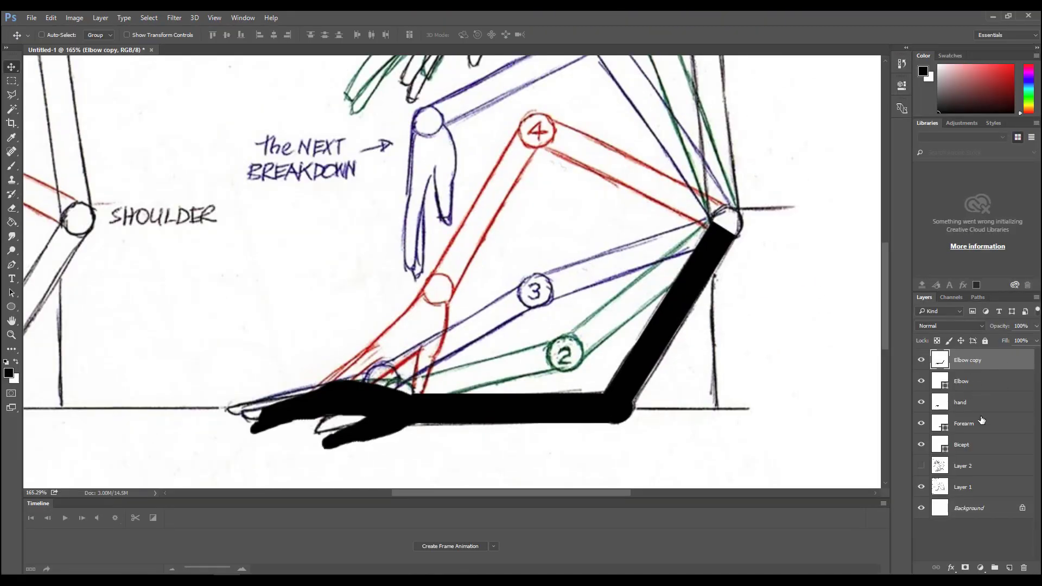
pyautogui.doubleClick(967, 361)
pyautogui.write('Frame 1')
pyautogui.press('Return')
pyautogui.click(921, 362)
pyautogui.click(921, 361)
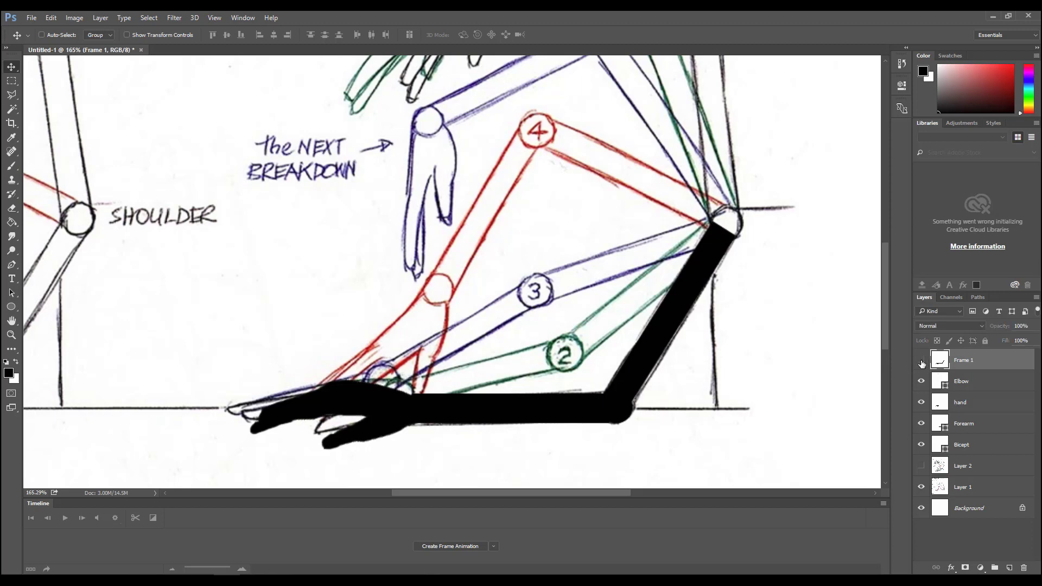
# - Rotate the Bicept shape about its shoulder end until it lines up with pose 2's upper arm
pyautogui.click(948, 450)
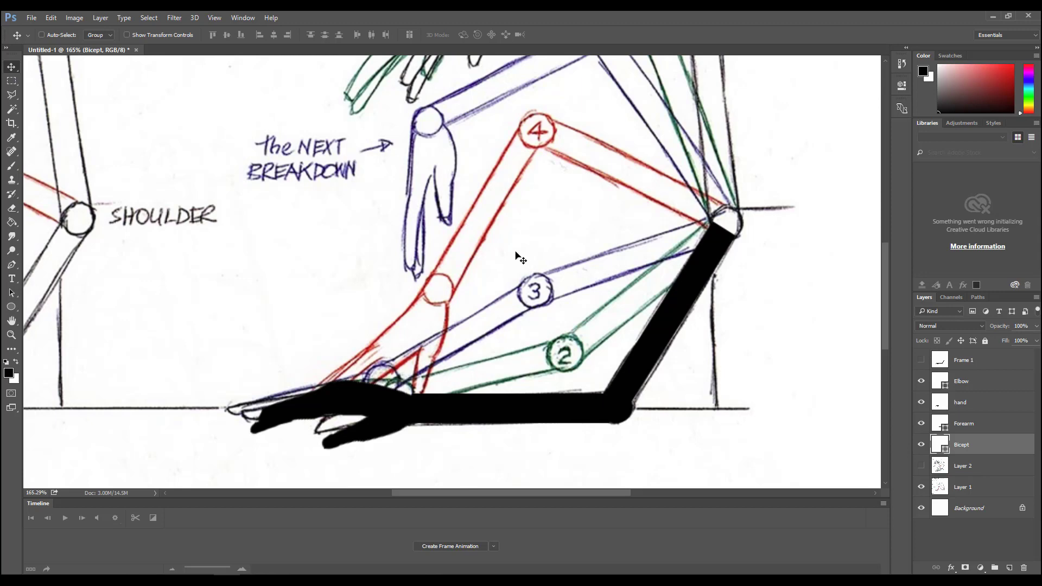
pyautogui.hotkey('ctrl', 't')
pyautogui.moveTo(671, 316); pyautogui.dragTo(733, 227)
pyautogui.moveTo(543, 346); pyautogui.dragTo(472, 295)
pyautogui.press('Return')
# - Move the Forearm shape up to pose 2's elbow and rotate it to about -14.57° along the drawn green forearm
pyautogui.click(958, 423)
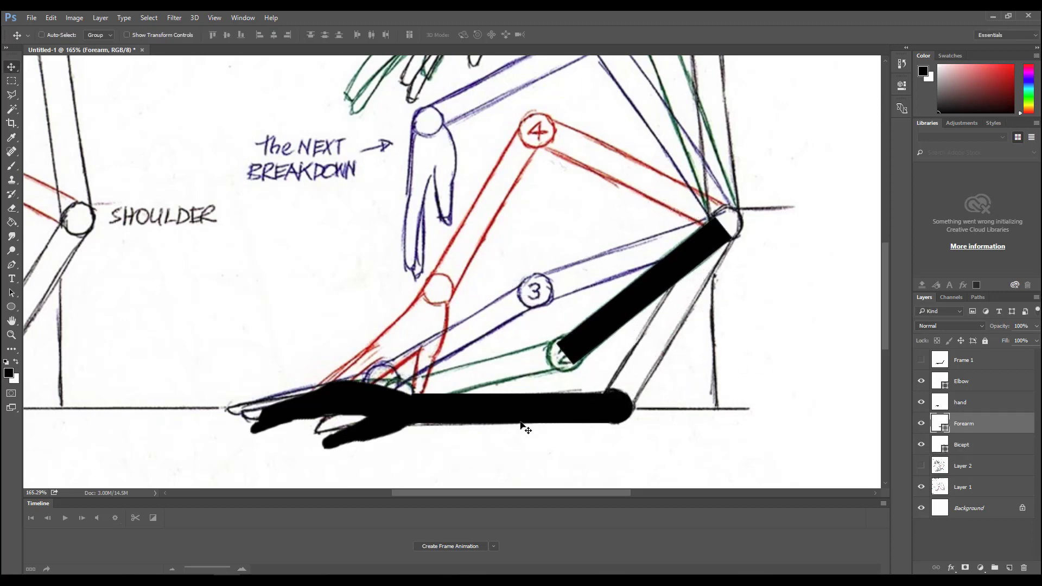
pyautogui.moveTo(522, 425); pyautogui.dragTo(461, 362)
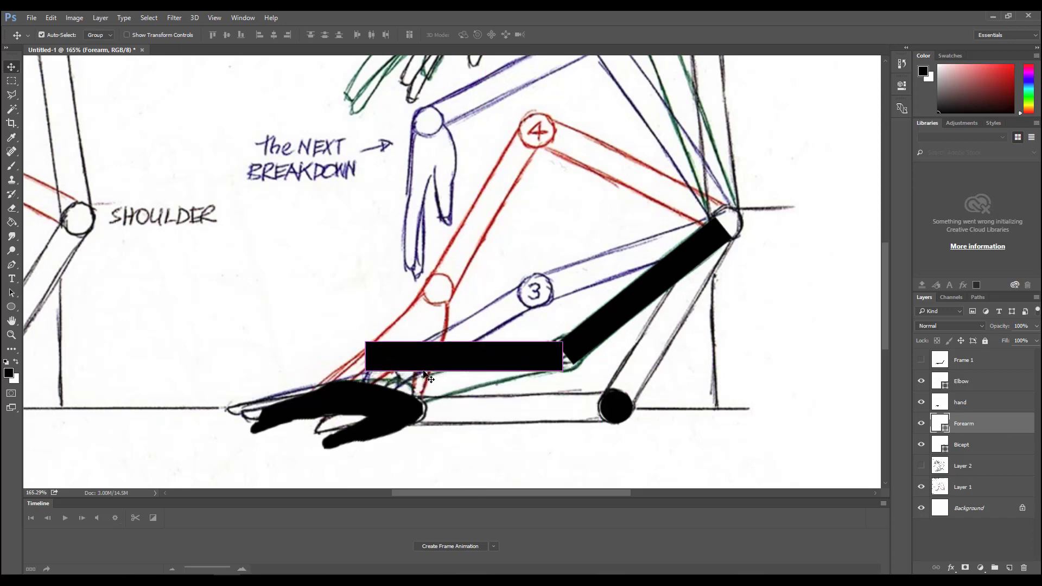
pyautogui.hotkey('ctrl', 't')
pyautogui.moveTo(409, 323); pyautogui.dragTo(397, 340)
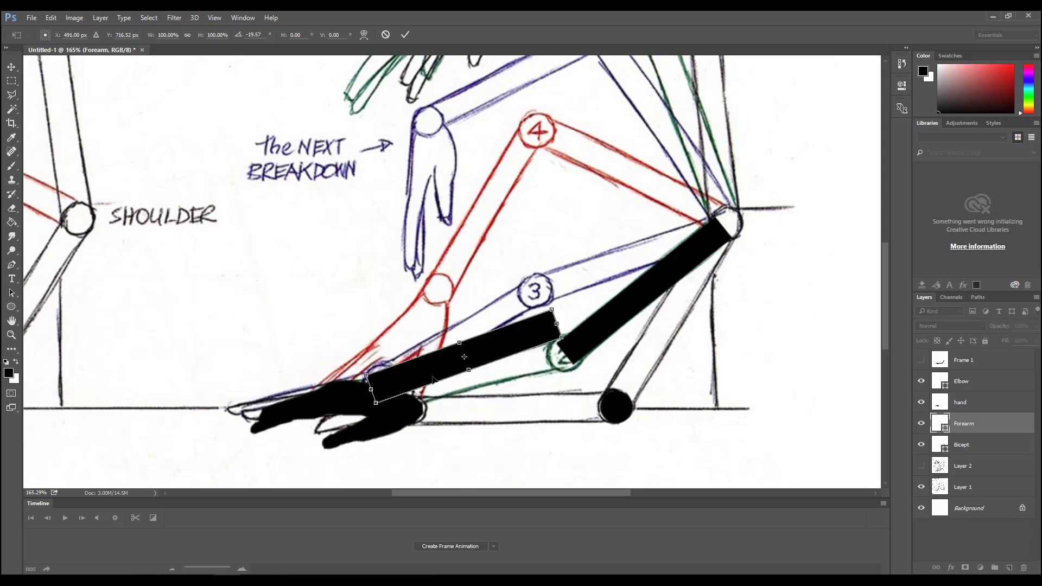
pyautogui.moveTo(433, 375); pyautogui.dragTo(434, 403)
pyautogui.moveTo(367, 350); pyautogui.dragTo(358, 333)
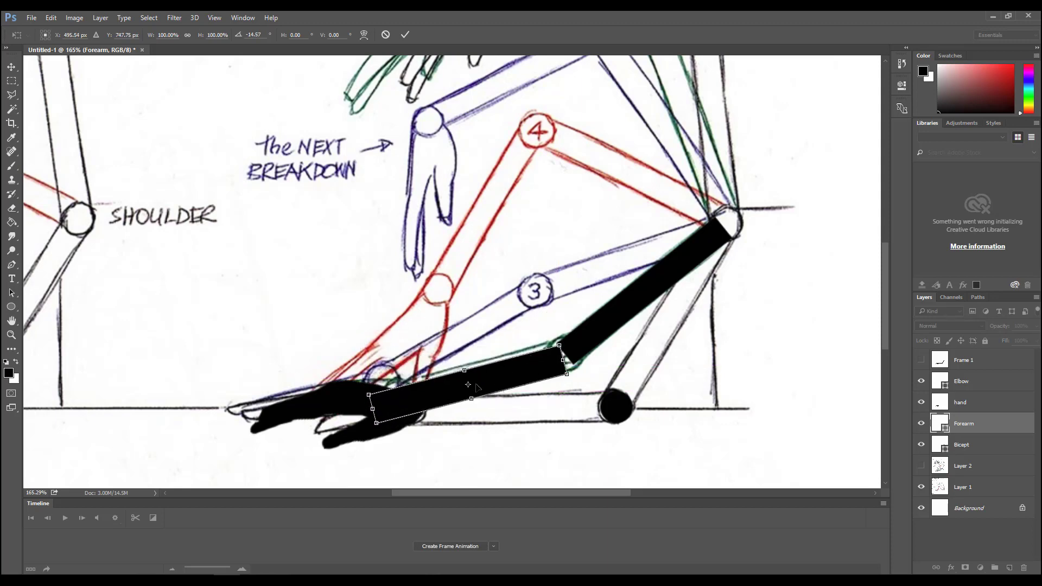
# - Set the Forearm's rotation pivot at its elbow end, adjust the angle to about -14.35°, and nudge it against the upper arm
pyautogui.moveTo(468, 384); pyautogui.dragTo(551, 361)
pyautogui.moveTo(503, 321); pyautogui.dragTo(483, 331)
pyautogui.moveTo(495, 379); pyautogui.dragTo(491, 373)
pyautogui.moveTo(358, 356); pyautogui.dragTo(358, 337)
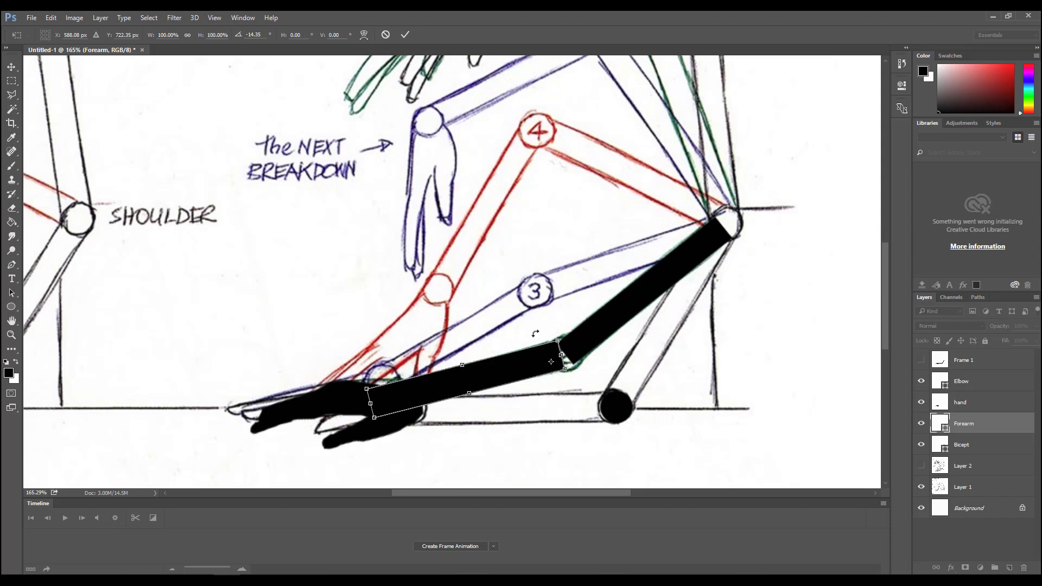
pyautogui.moveTo(536, 380); pyautogui.dragTo(541, 381)
pyautogui.click(242, 18)
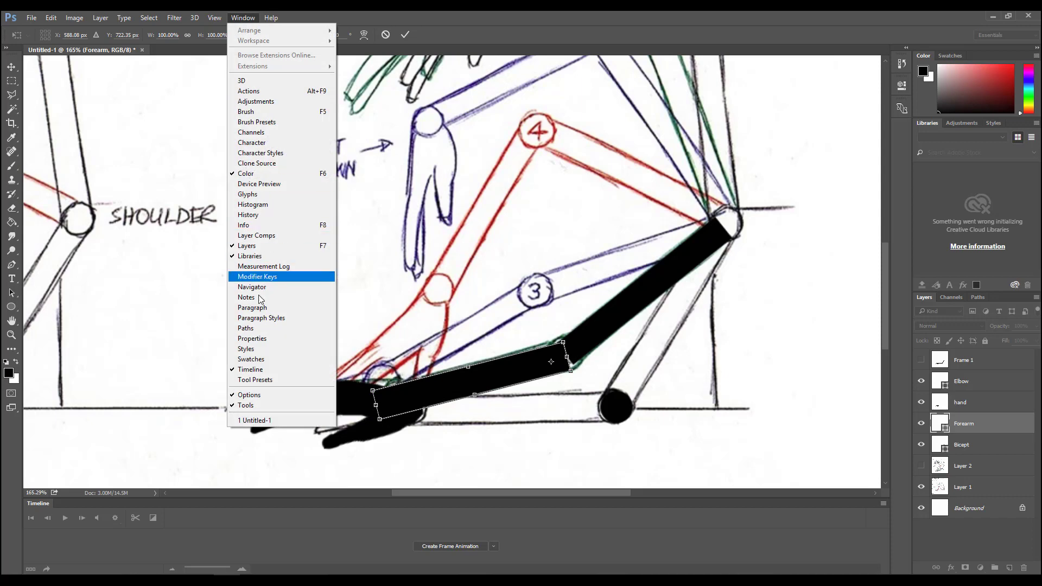
pyautogui.moveTo(214, 18)
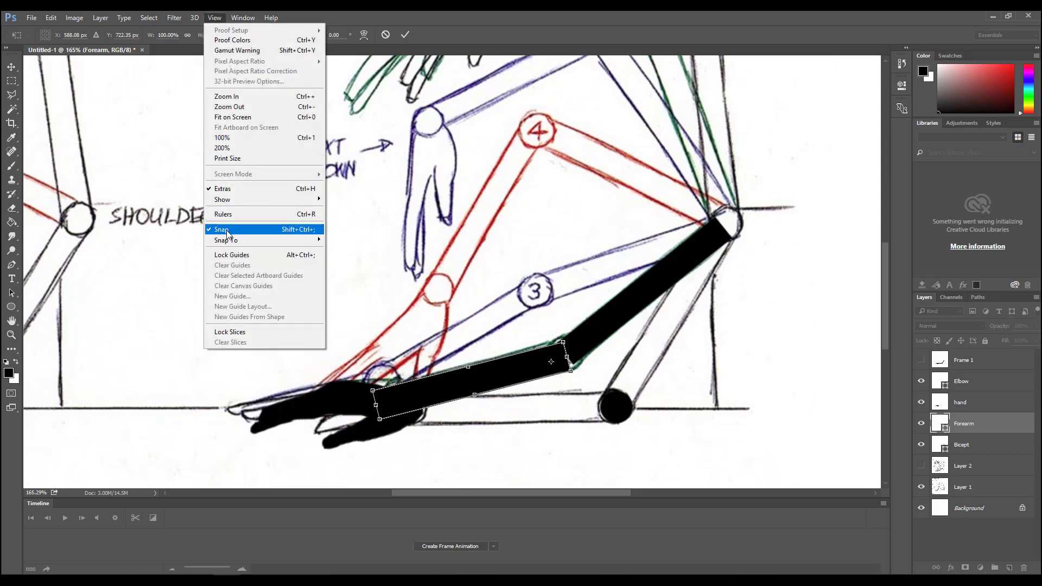
pyautogui.click(545, 254)
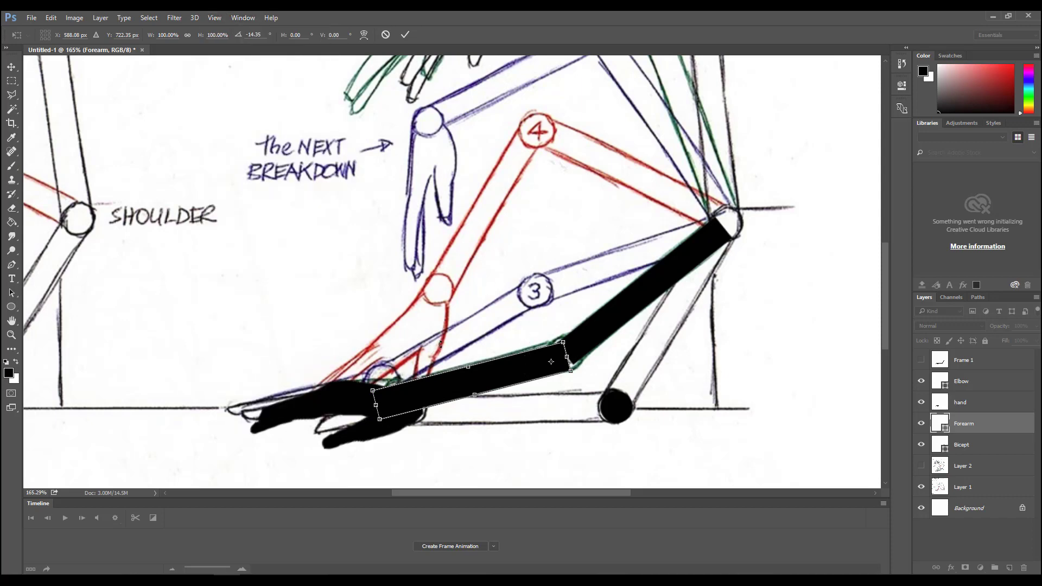
# - Fine-tune the Forearm's rotation to about -14.66° at pose 2's elbow and apply the transform
pyautogui.moveTo(440, 343); pyautogui.dragTo(394, 356)
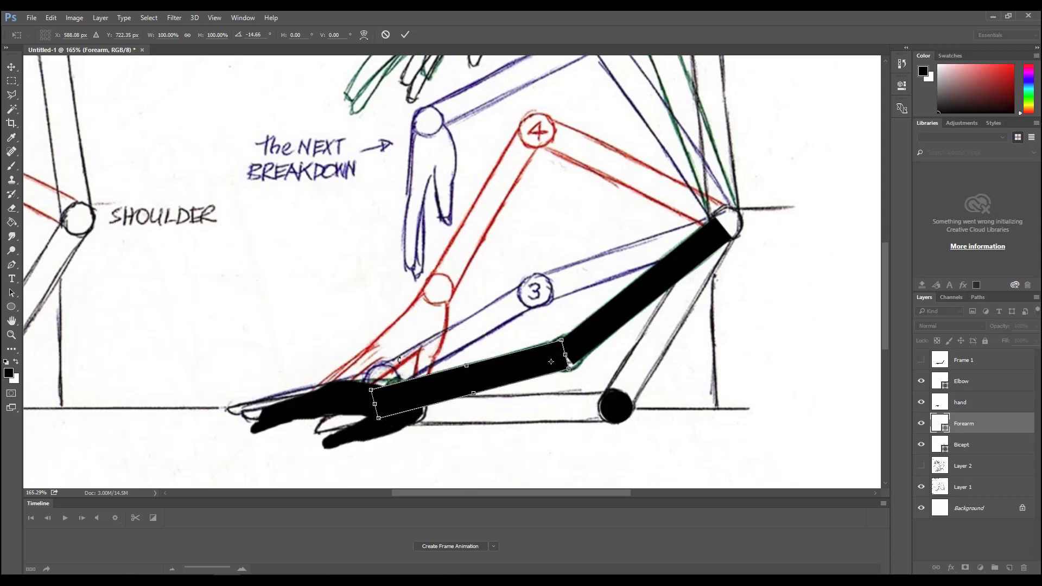
pyautogui.press('Return')
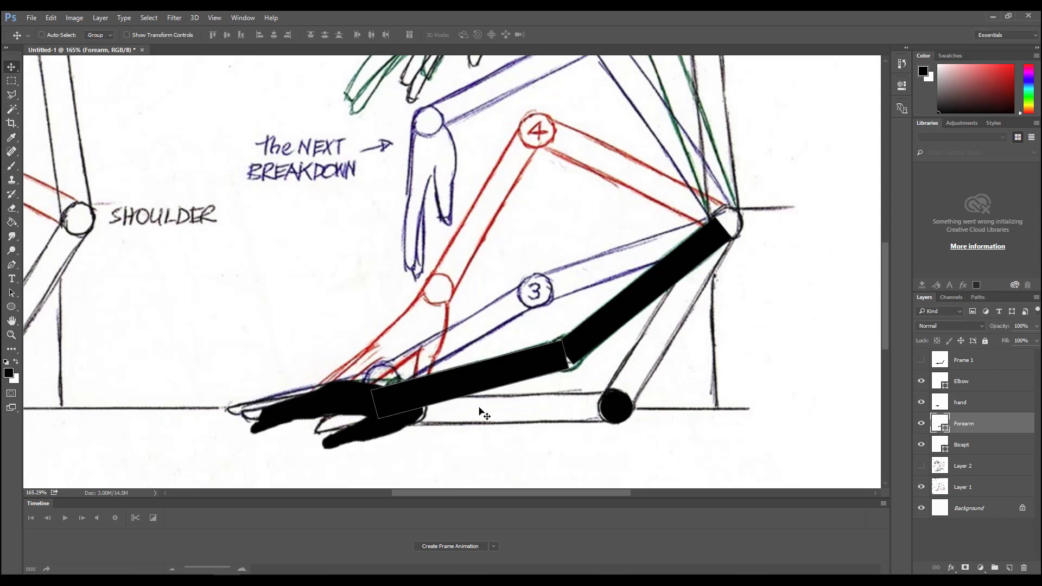
# - Move the hand to pose 2's wrist and rotate it about the wrist joint to about -0.82°
pyautogui.click(978, 406)
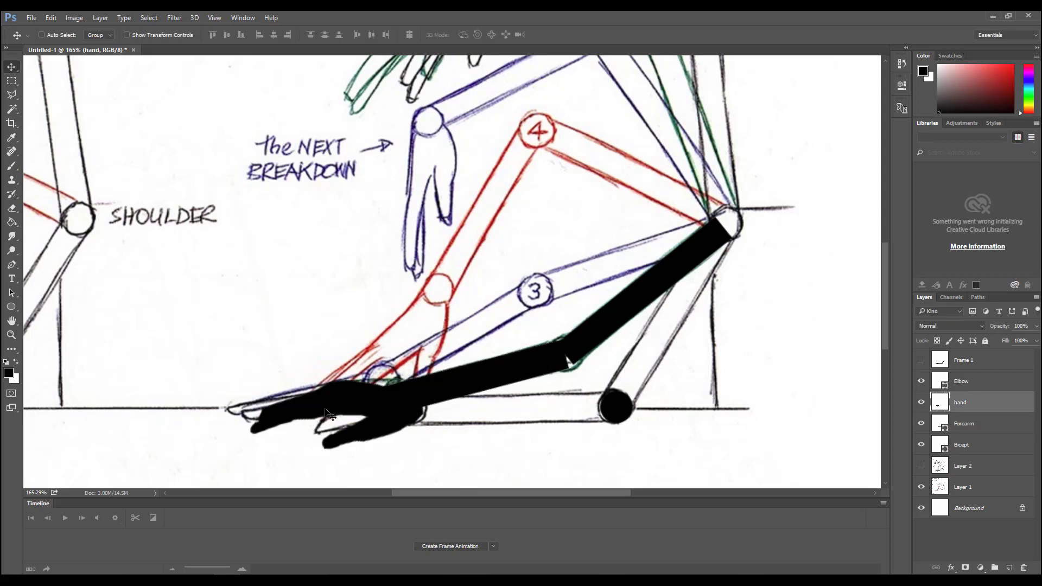
pyautogui.moveTo(330, 415); pyautogui.dragTo(309, 390)
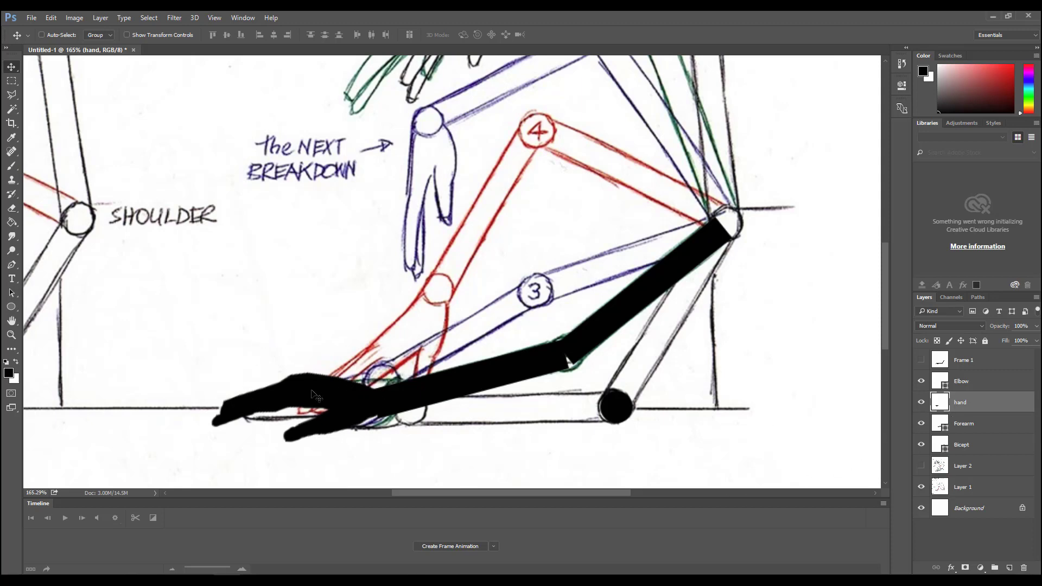
pyautogui.hotkey('ctrl', 't')
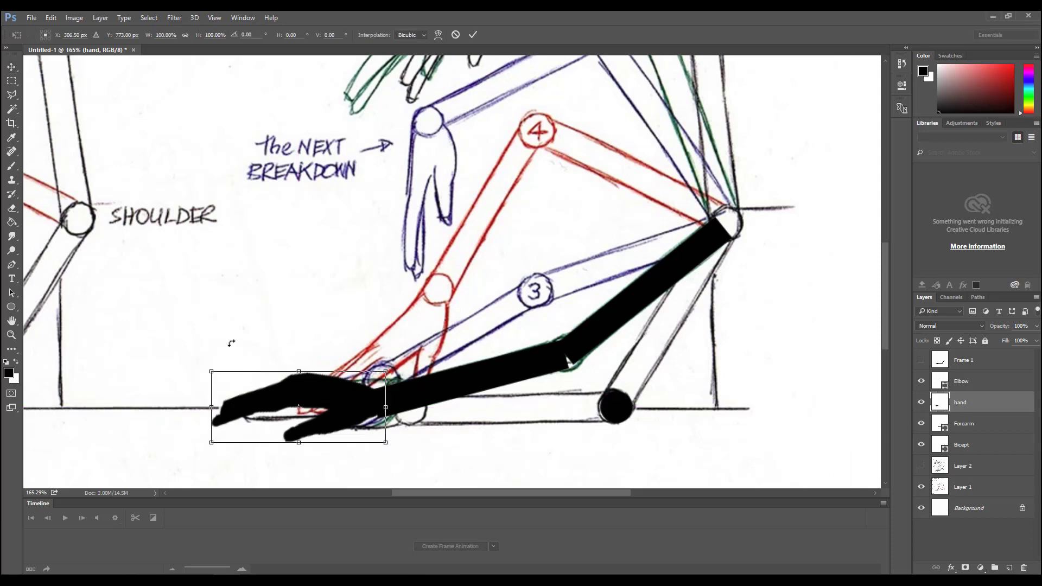
pyautogui.moveTo(231, 343); pyautogui.dragTo(227, 353)
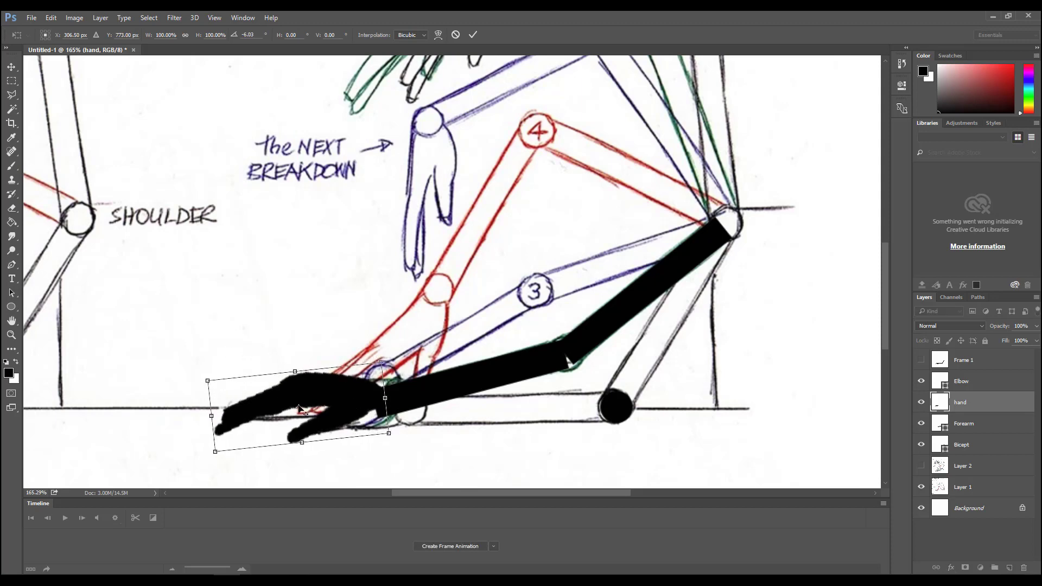
pyautogui.moveTo(299, 408); pyautogui.dragTo(342, 402)
pyautogui.moveTo(223, 356); pyautogui.dragTo(216, 342)
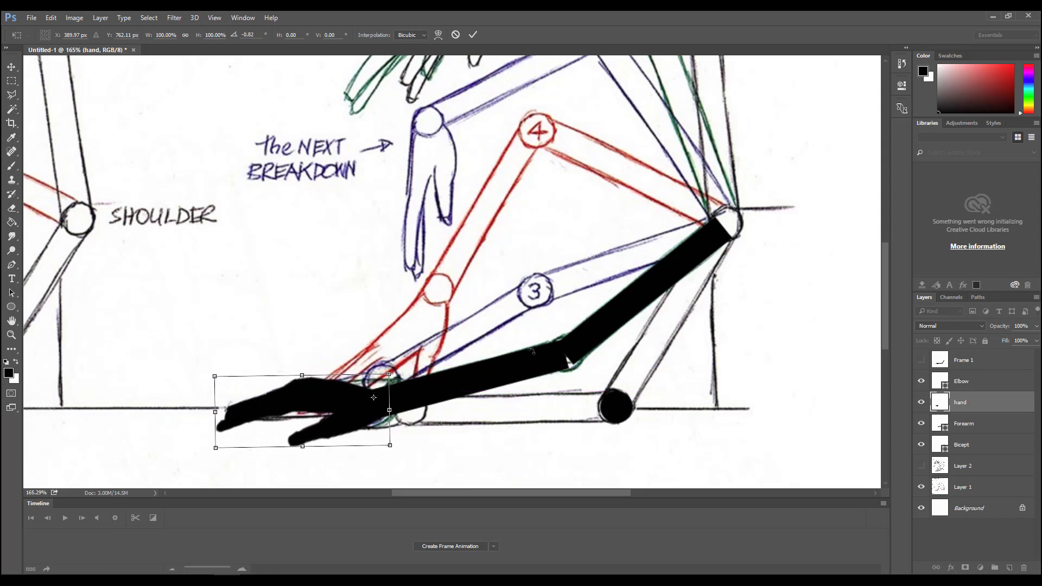
# - Move the Elbow circle onto pose 2's elbow to cover the gap between the upper arm and forearm
pyautogui.click(961, 381)
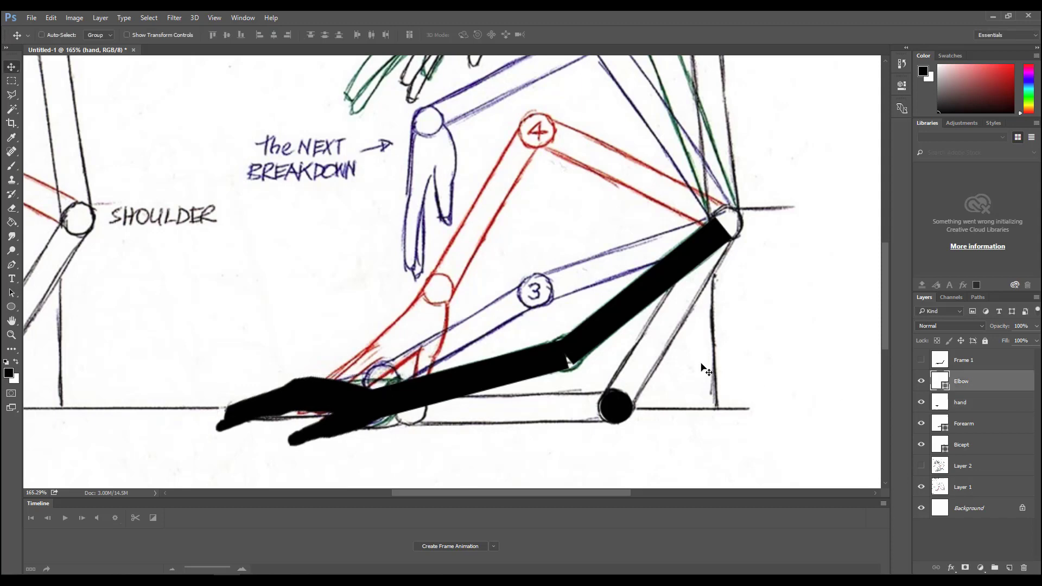
pyautogui.moveTo(608, 403); pyautogui.dragTo(564, 354)
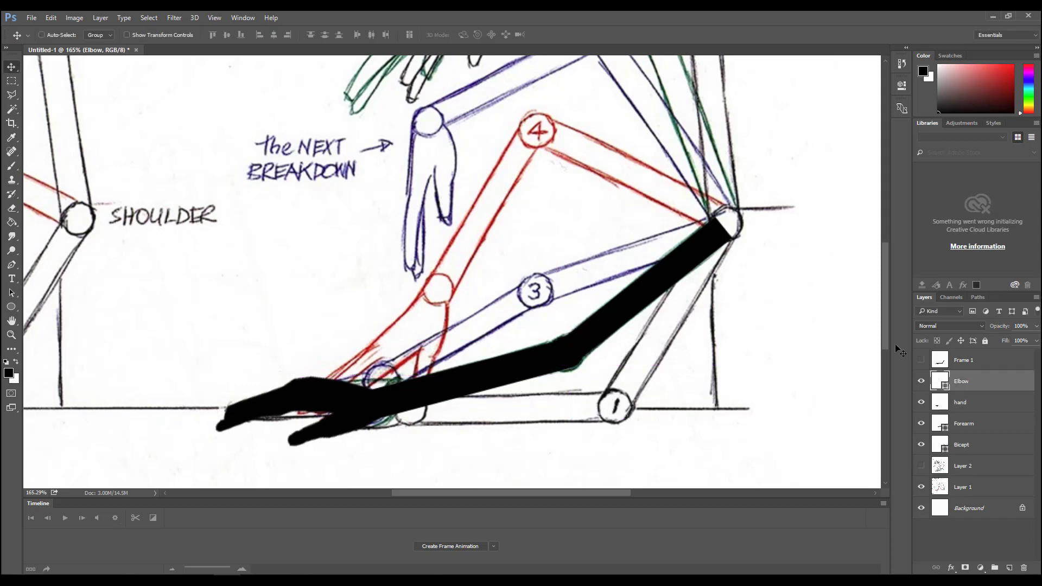
# - Duplicate the Elbow, hand, Forearm and Bicept layers and merge the copies into a single layer
pyautogui.click(997, 365)
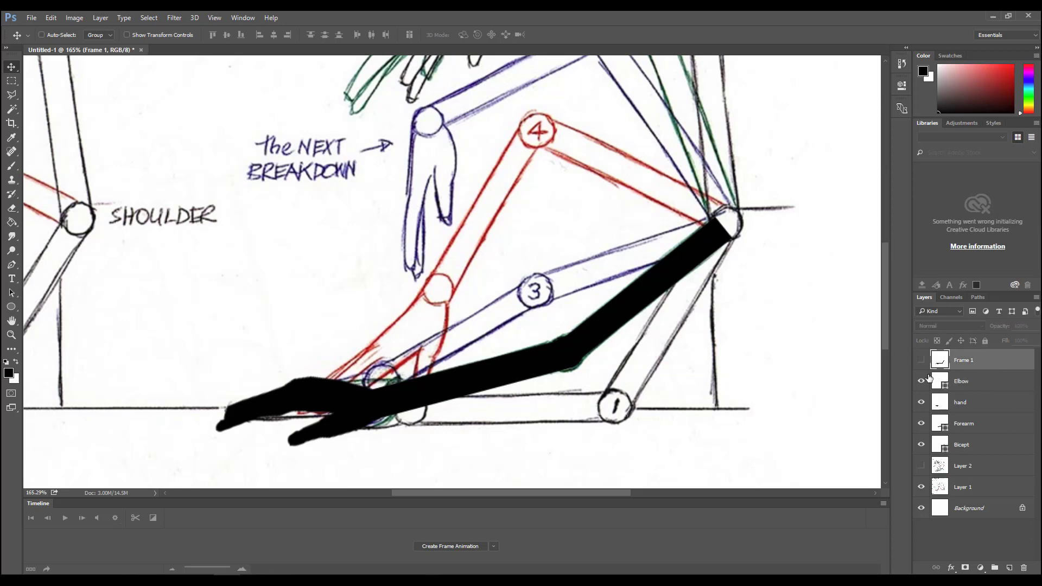
pyautogui.click(986, 387)
pyautogui.keyDown('shift'); pyautogui.click(979, 446); pyautogui.keyUp('shift')
pyautogui.rightClick(989, 419)
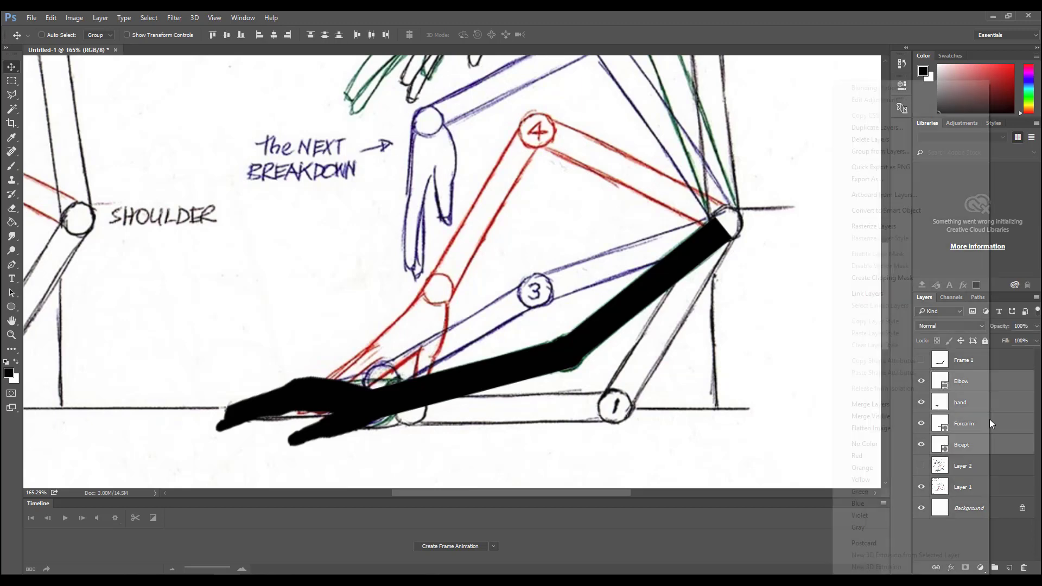
pyautogui.click(883, 129)
pyautogui.click(686, 340)
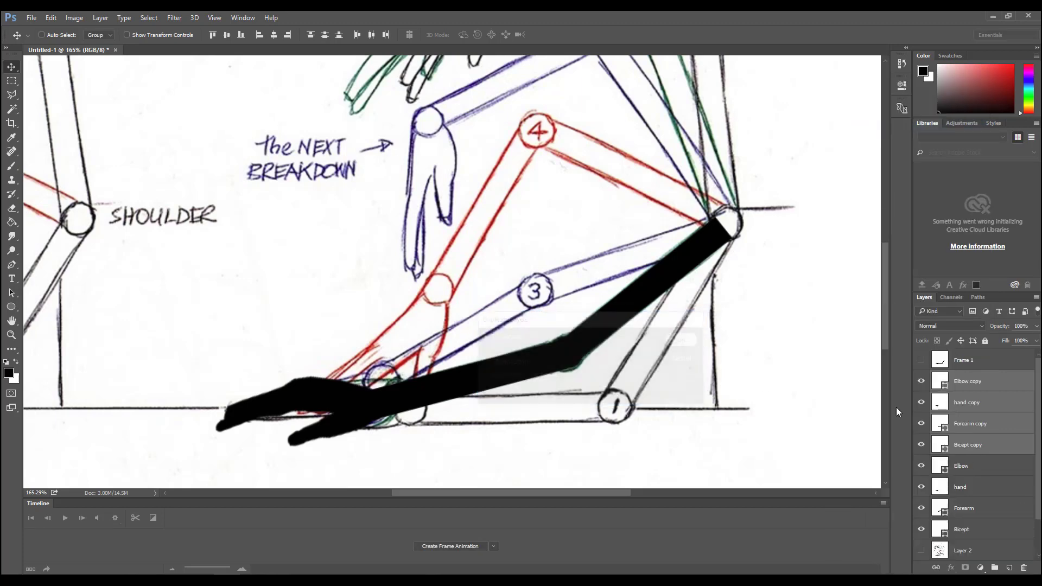
pyautogui.rightClick(984, 393)
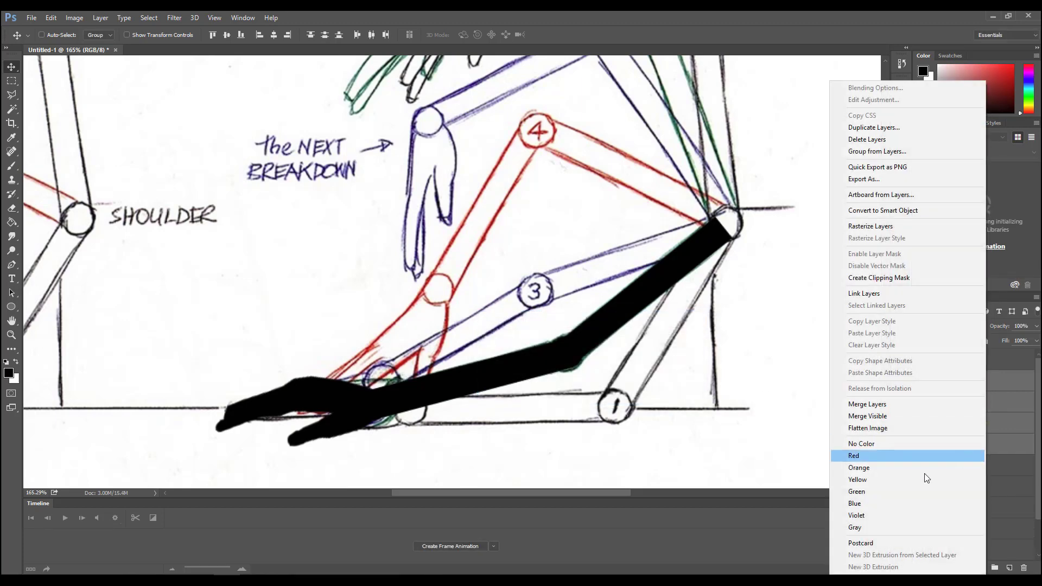
pyautogui.click(868, 407)
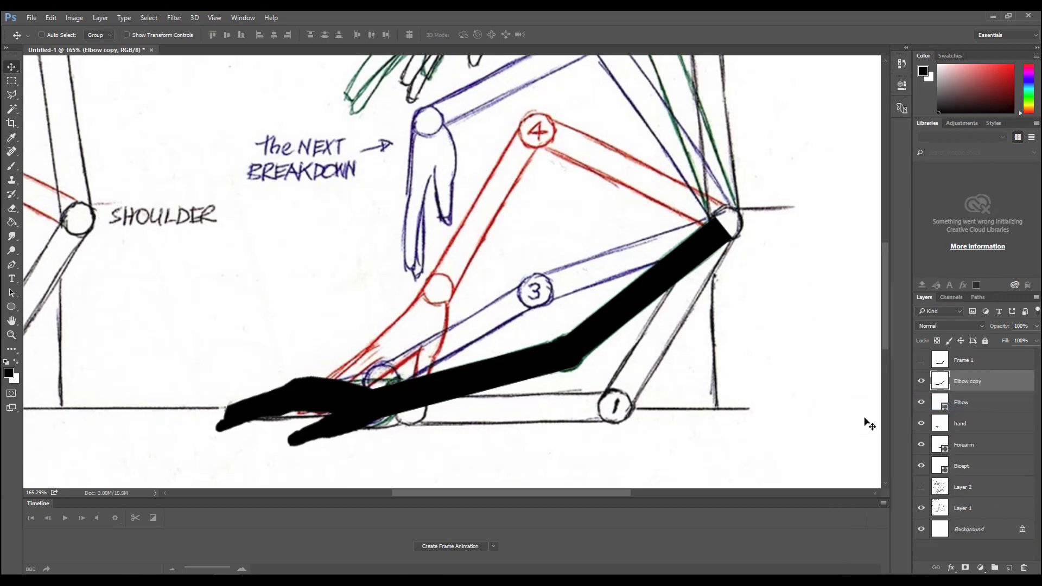
# - Rename the merged arm layer "Frame 2" and place it above Frame 1 in the layer stack
pyautogui.doubleClick(969, 381)
pyautogui.write('Frame 2')
pyautogui.press('Return')
pyautogui.moveTo(986, 381); pyautogui.dragTo(977, 354)
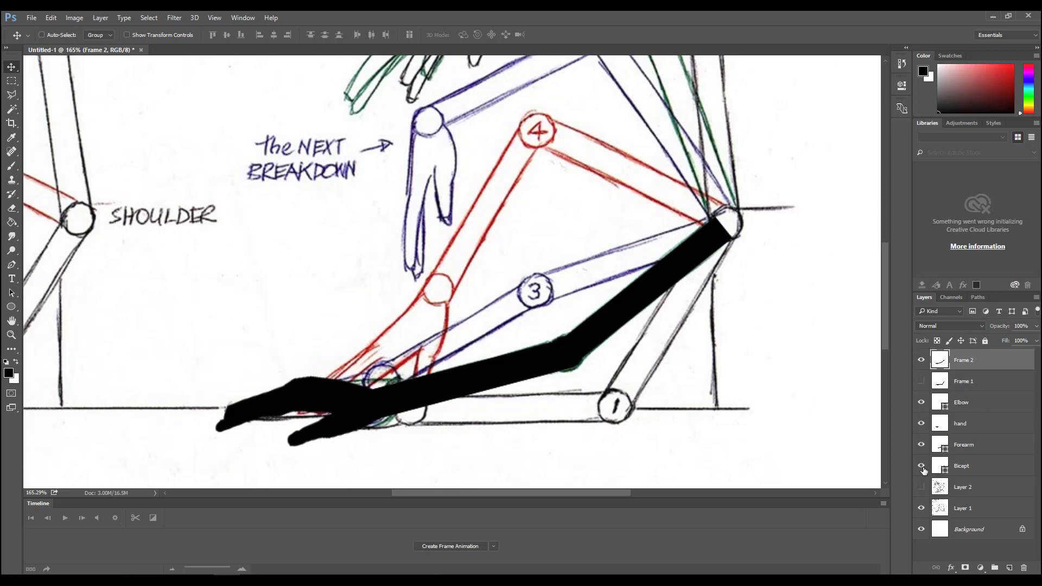
# - Hide the Bicept, Forearm, hand and Elbow layers, and toggle the visibility of Frame 1 and Frame 2 to compare the poses
pyautogui.moveTo(920, 445); pyautogui.dragTo(923, 390)
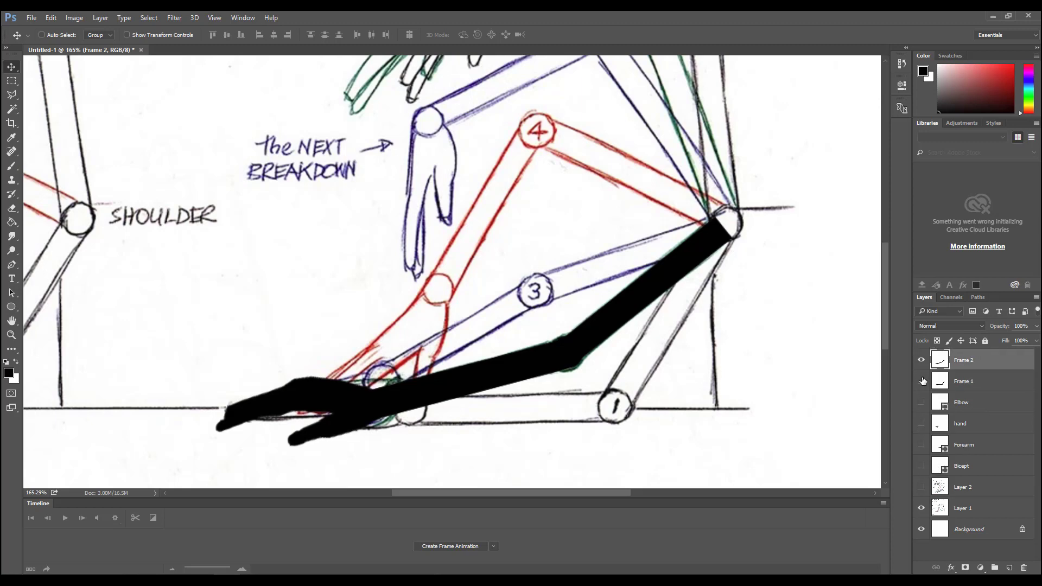
pyautogui.click(922, 381)
pyautogui.click(922, 361)
pyautogui.click(921, 362)
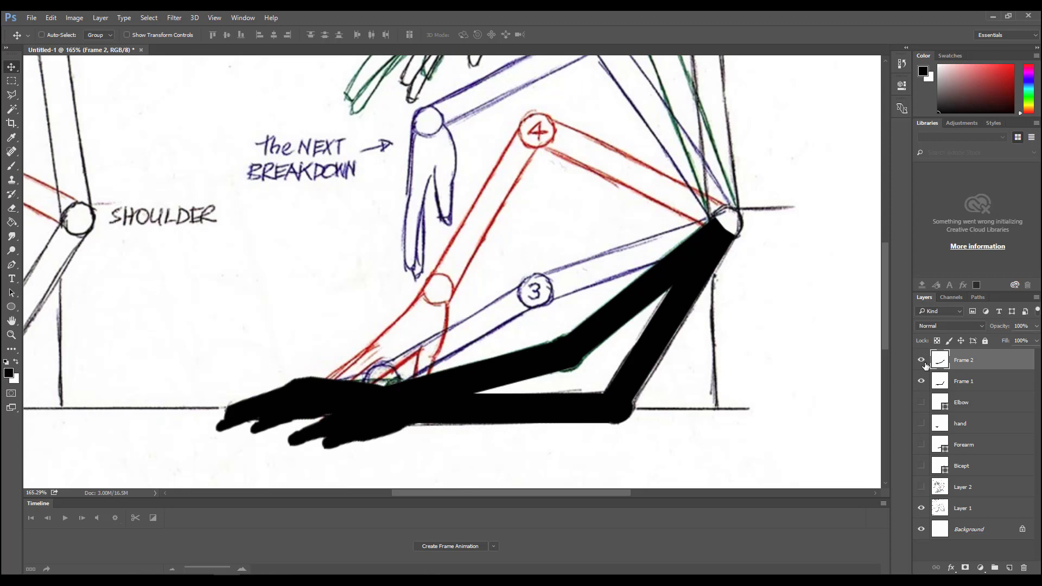
pyautogui.click(920, 361)
pyautogui.click(921, 381)
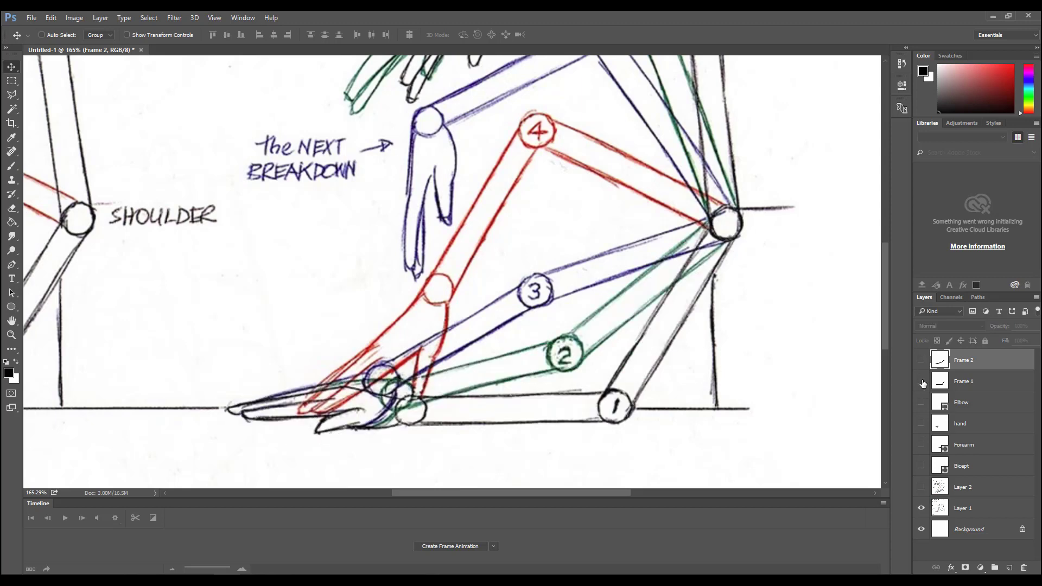
pyautogui.click(920, 381)
pyautogui.click(921, 362)
# - Create a frame animation with only the Frame 1 pose in the first frame and only the Frame 2 pose in a second frame
pyautogui.click(430, 545)
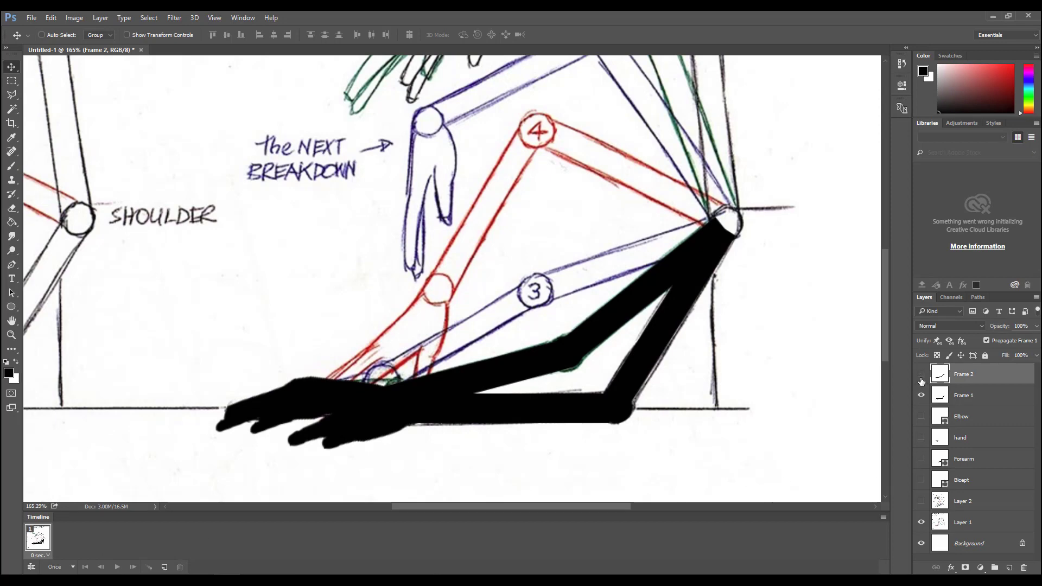
pyautogui.click(921, 374)
pyautogui.click(165, 567)
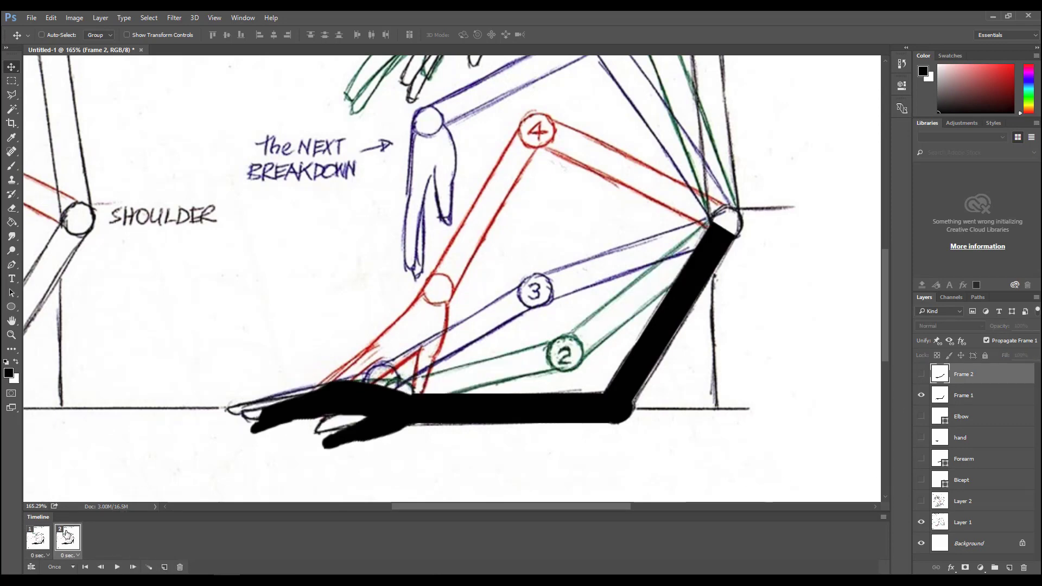
pyautogui.click(921, 374)
pyautogui.click(921, 395)
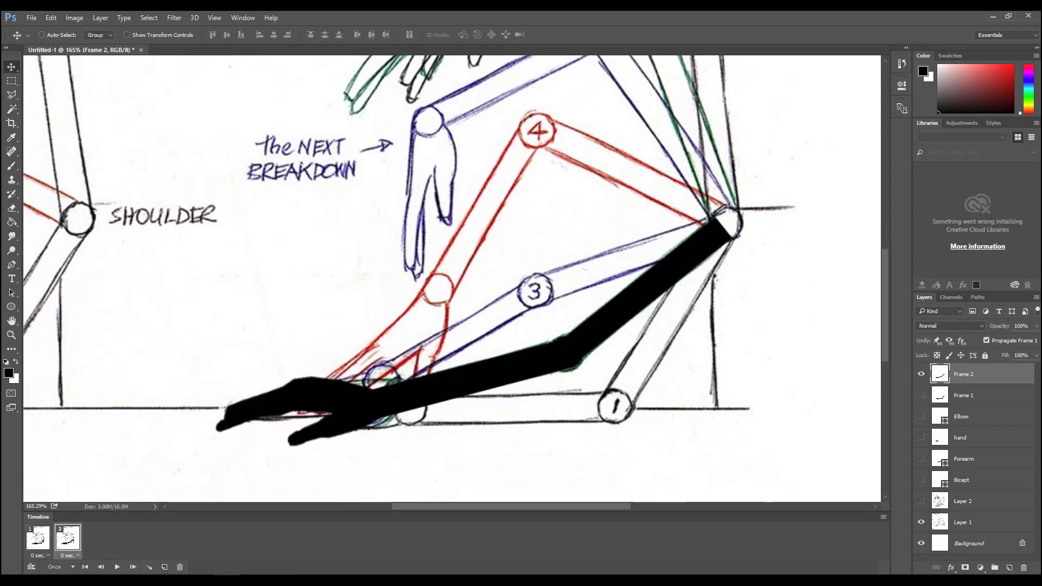
# - Play back the two-frame arm animation, stop it, and look over the remaining reference poses
pyautogui.click(117, 567)
pyautogui.click(117, 567)
pyautogui.scroll(5, 689, 374)
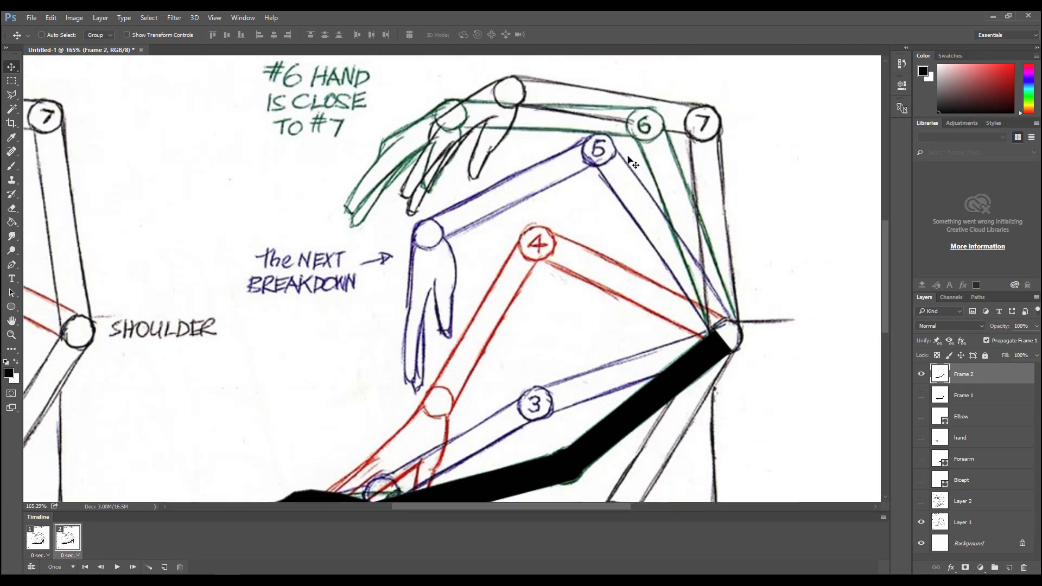
pyautogui.scroll(-3, 430, 418)
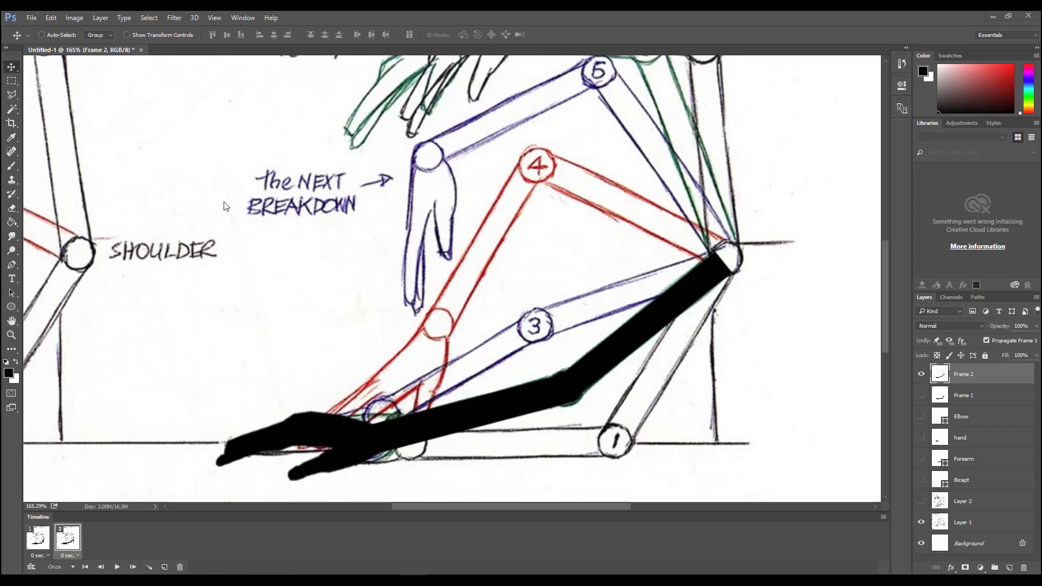
# - Open the Save for Web (Legacy) export for the animation
pyautogui.click(31, 18)
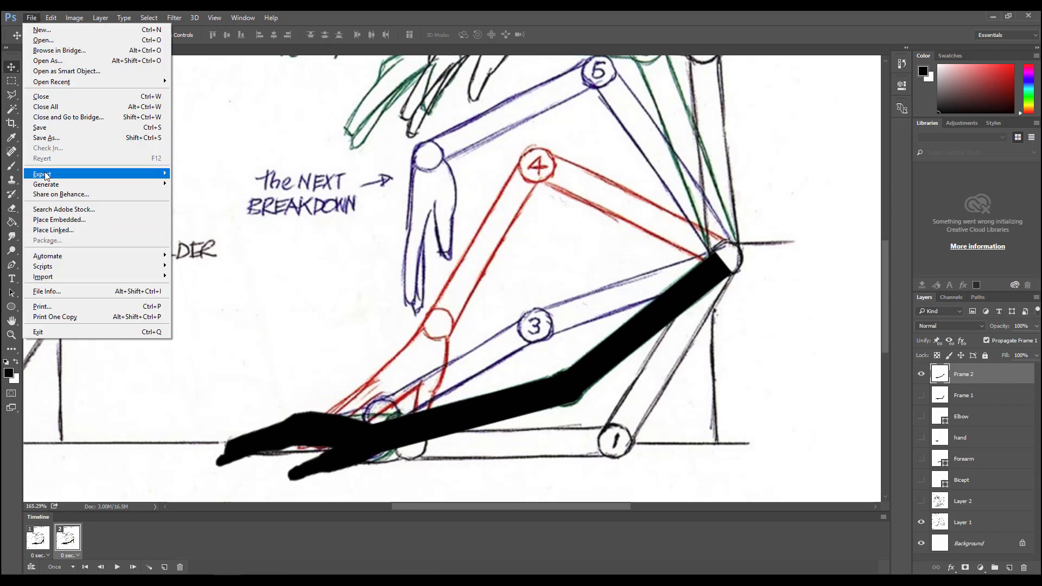
pyautogui.moveTo(45, 175)
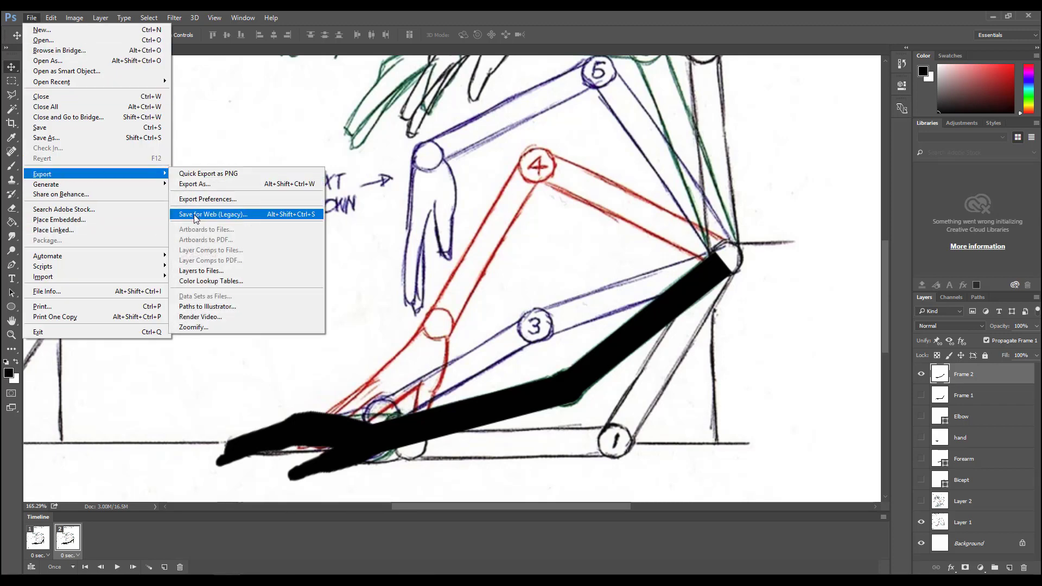